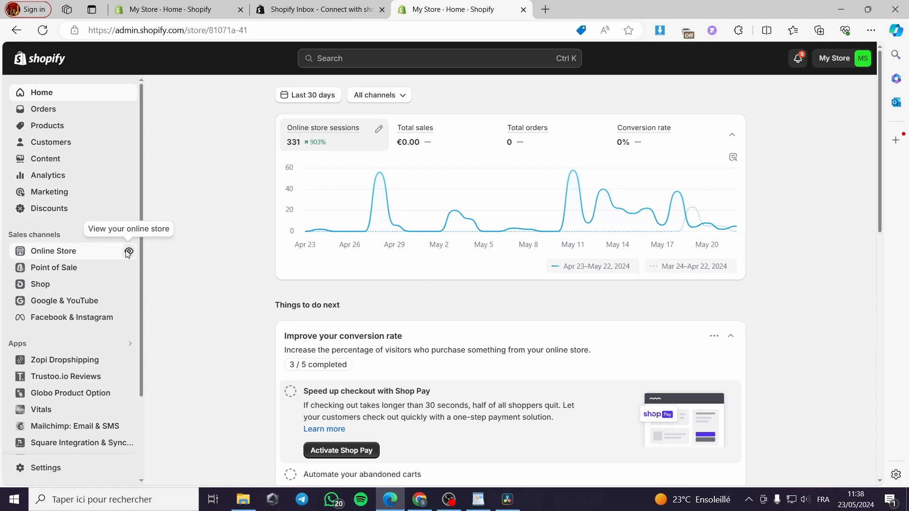
# Preview the live online store's home page, looking over its banner and featured products, and close the preview
pyautogui.click(129, 251)
pyautogui.scroll(-3, 603, 296)
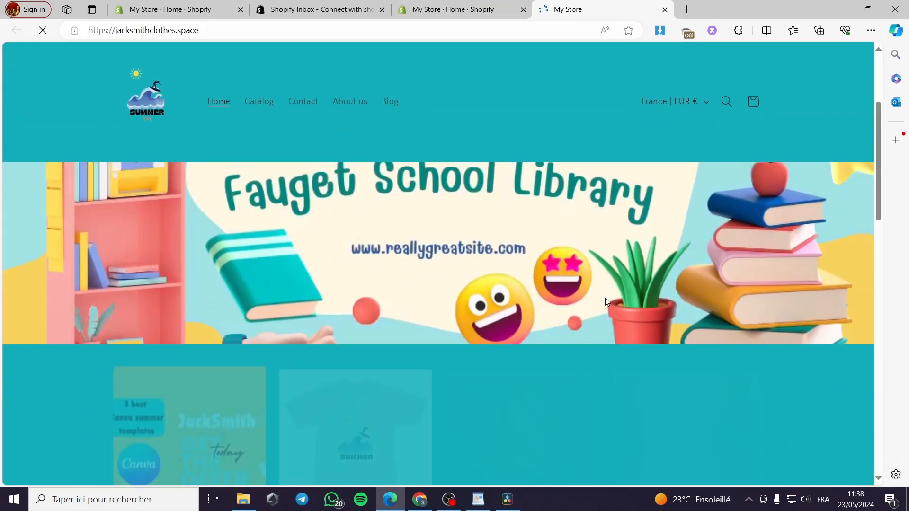
pyautogui.click(849, 467)
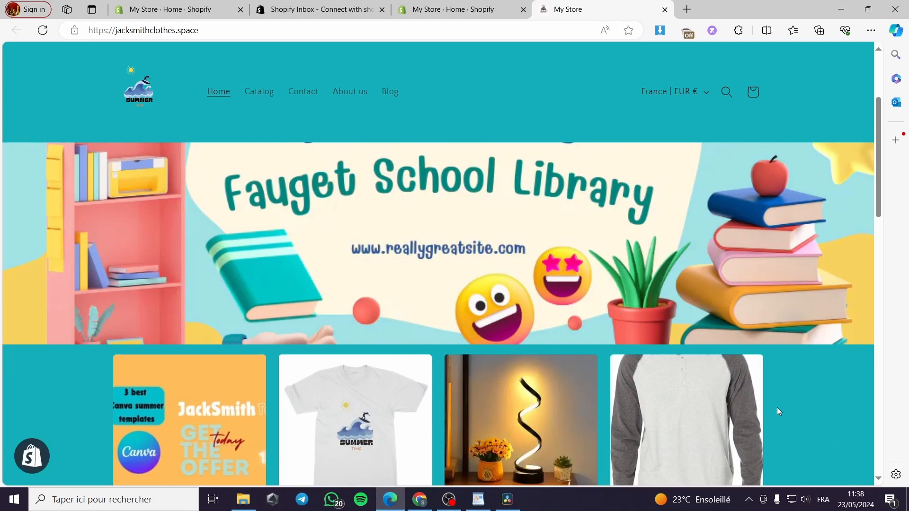
pyautogui.scroll(-2, 797, 451)
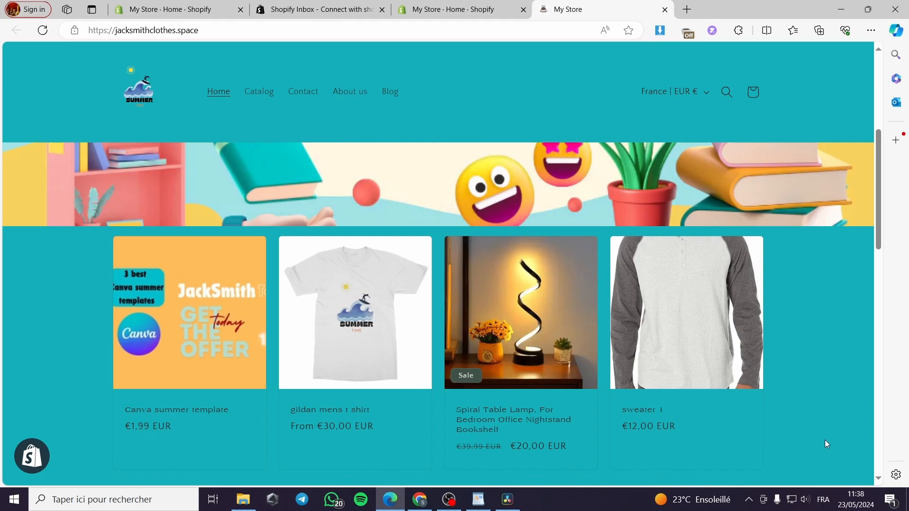
pyautogui.scroll(5, 379, 237)
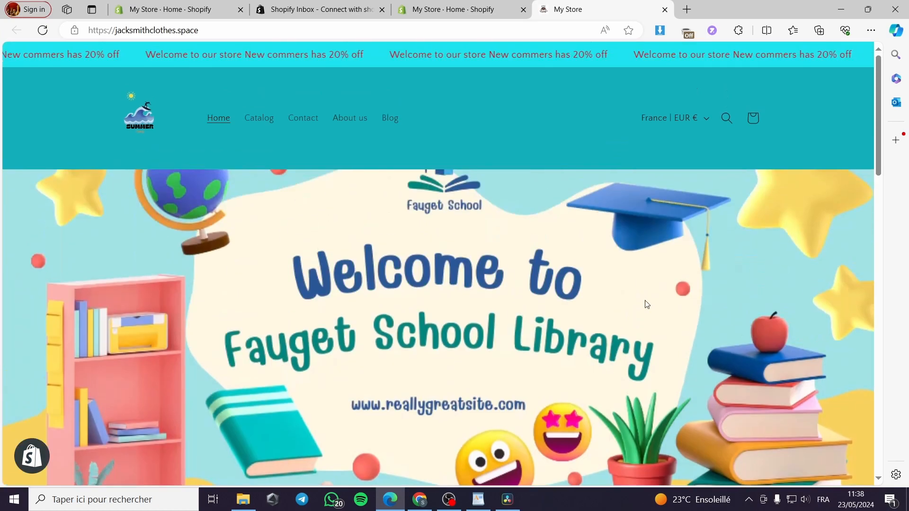
pyautogui.click(665, 9)
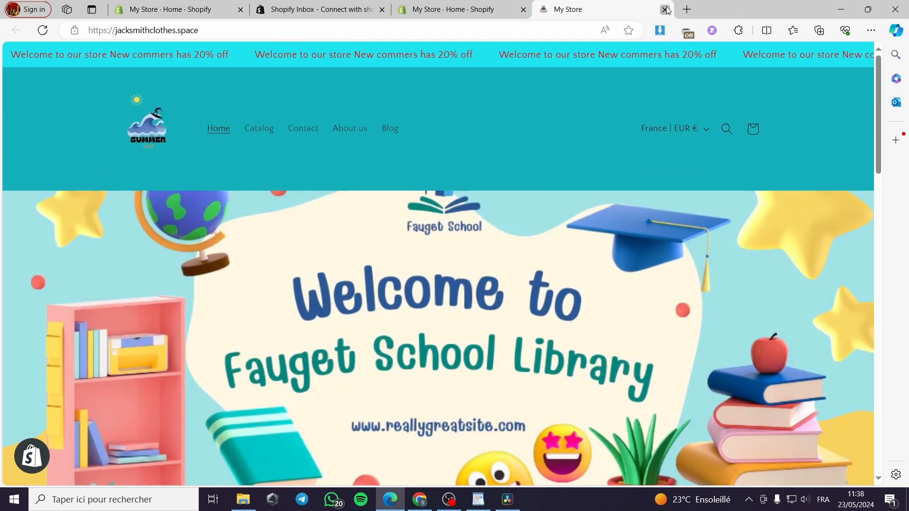
# Search for "inbox" in the Shopify App Store from the store admin and close the leftover app listing and admin pages
pyautogui.click(199, 9)
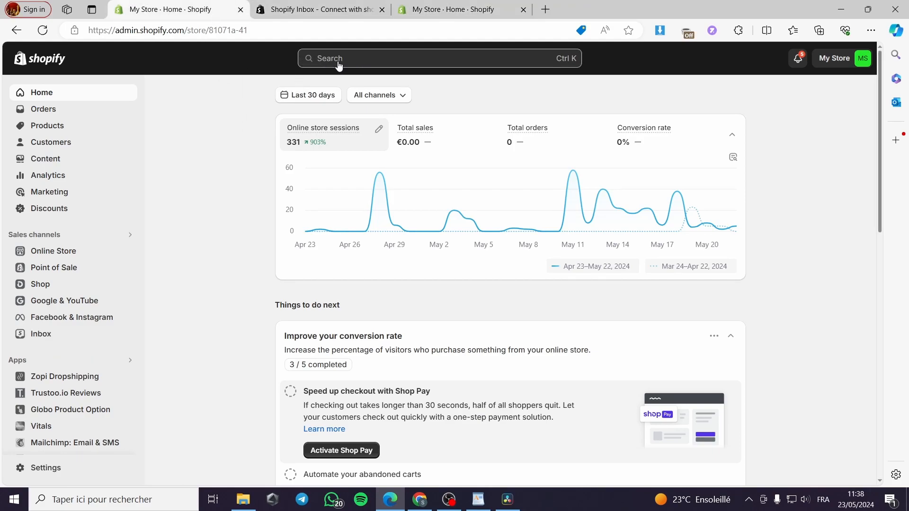
pyautogui.click(393, 60)
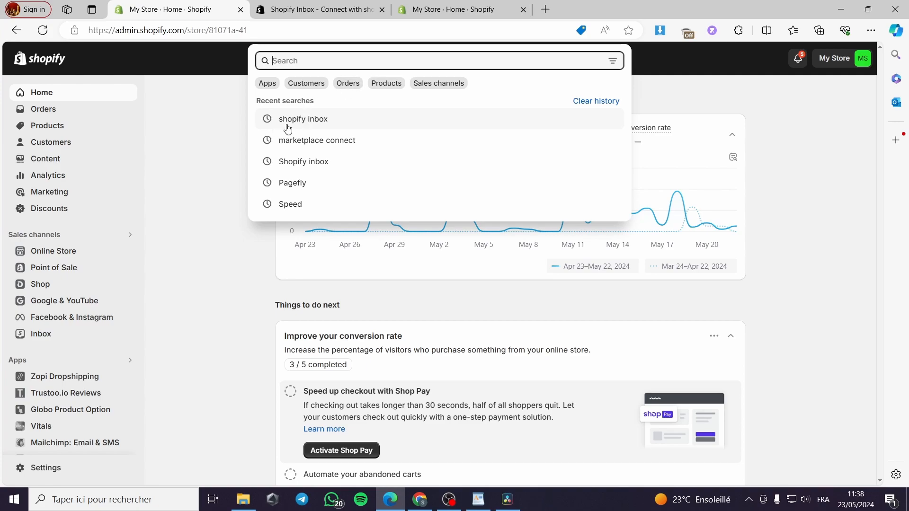
pyautogui.write('inbox')
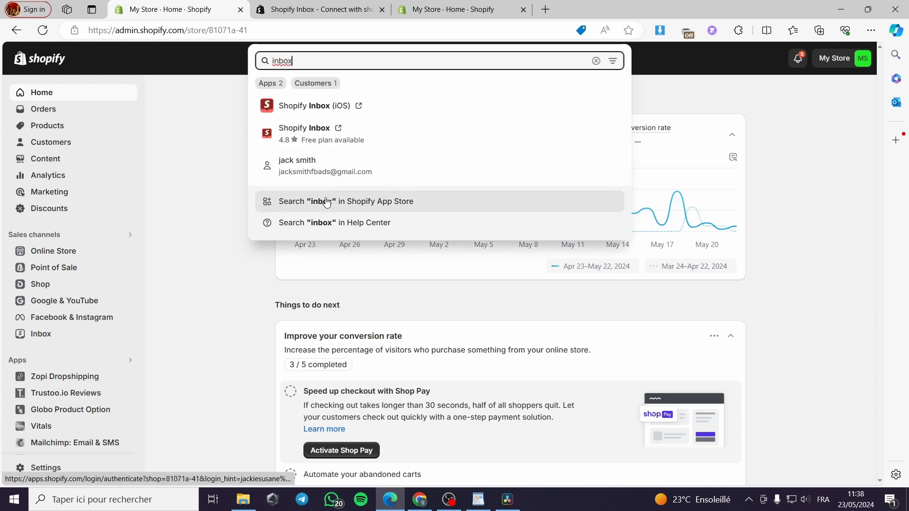
pyautogui.click(362, 209)
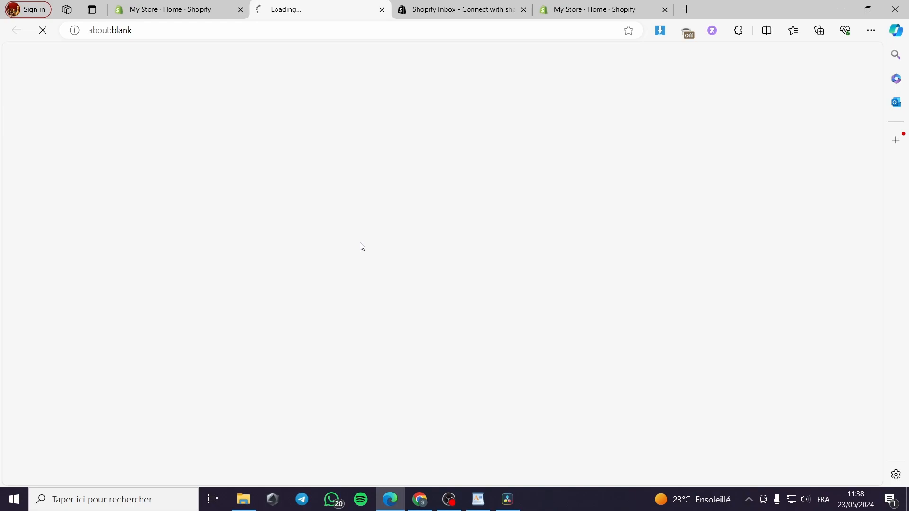
pyautogui.click(514, 9)
pyautogui.click(524, 10)
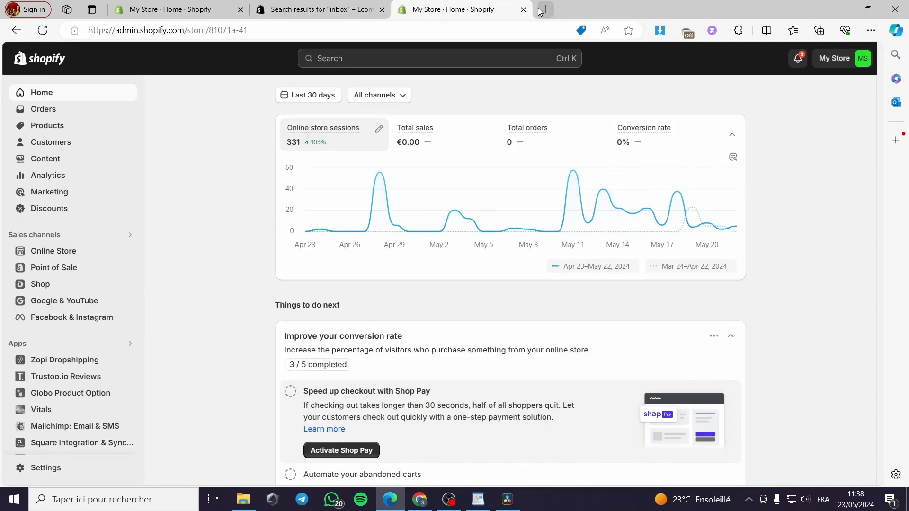
pyautogui.click(524, 9)
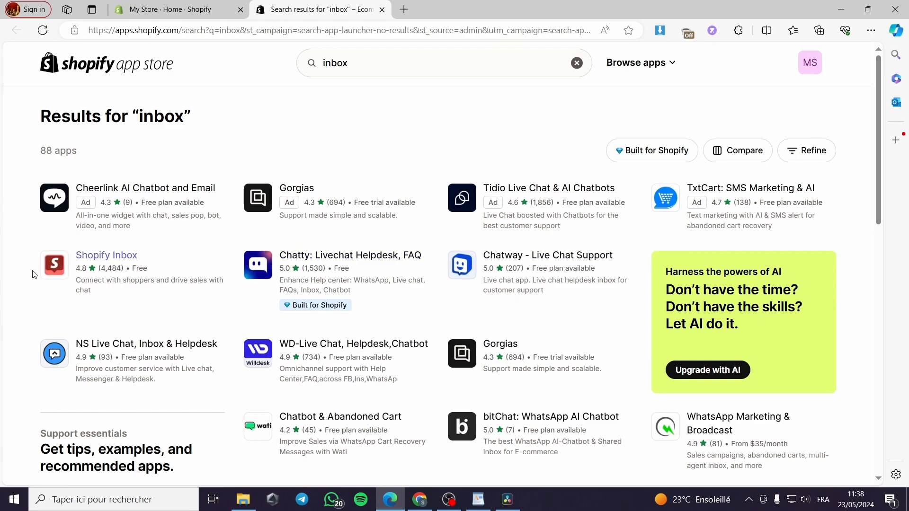
# Open the Shopify Inbox app listing and install the app on the store, approving its data access
pyautogui.click(122, 259)
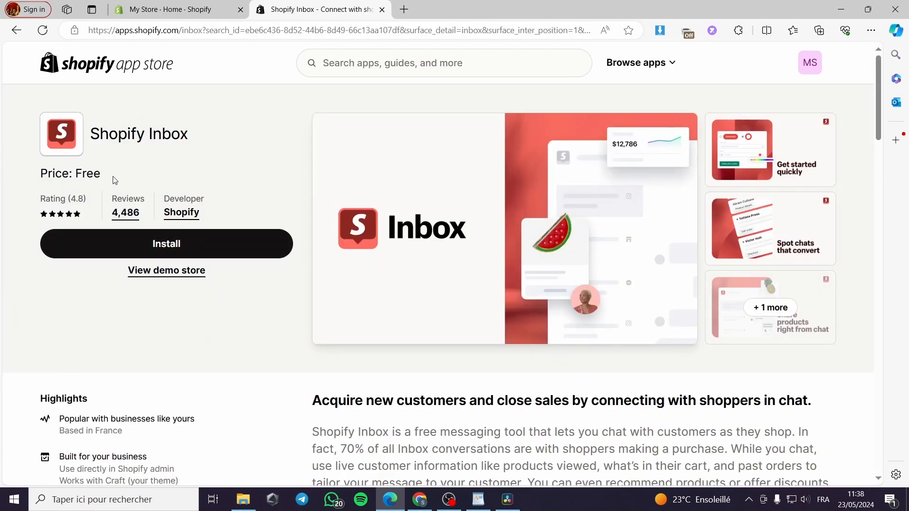
pyautogui.tripleClick(116, 182)
pyautogui.click(144, 184)
pyautogui.click(165, 246)
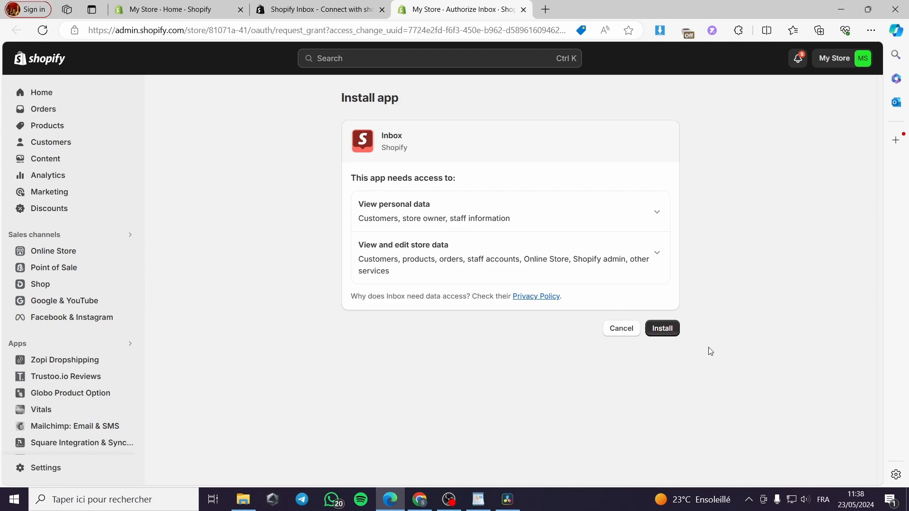
pyautogui.click(663, 336)
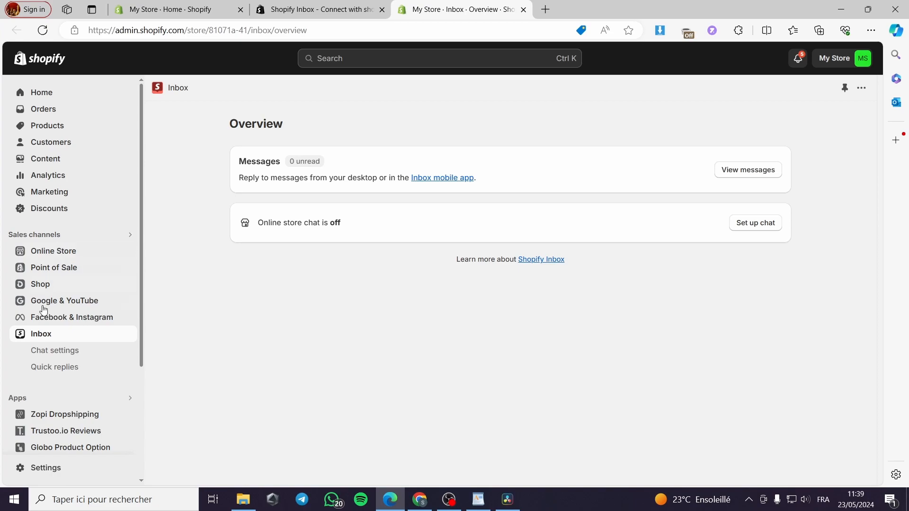
# Start setting up the online store chat and set its background color to #14B0BA
pyautogui.scroll(-3, 65, 340)
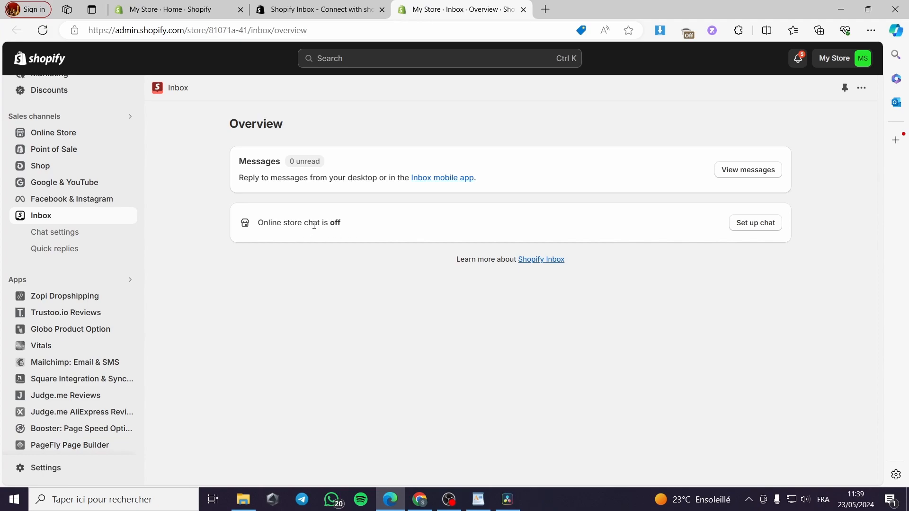
pyautogui.click(755, 229)
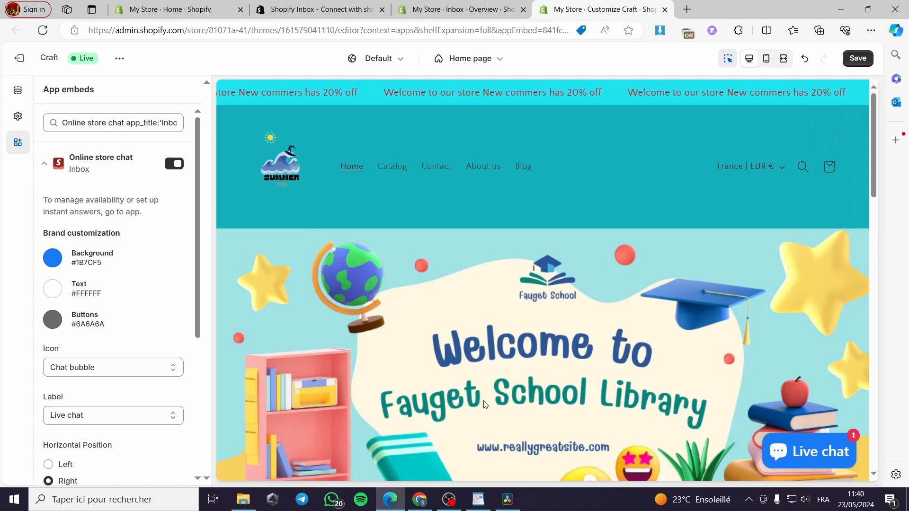
pyautogui.click(53, 263)
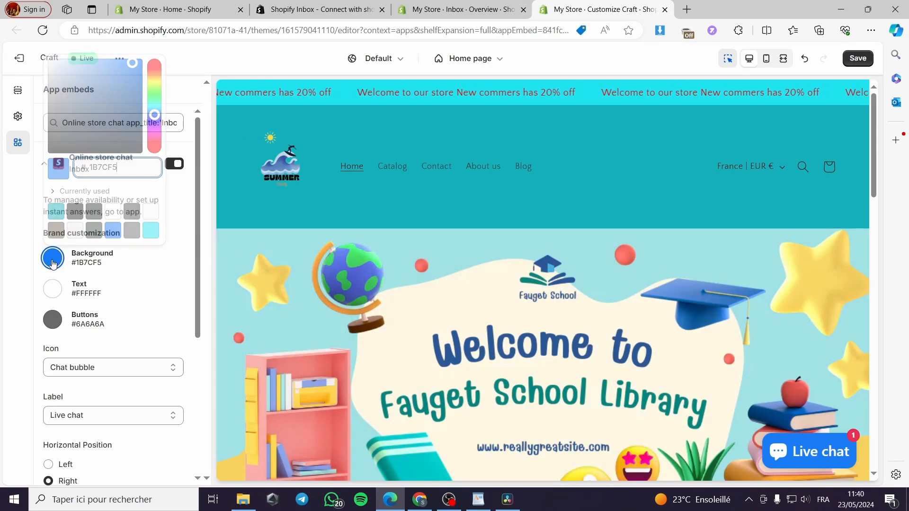
pyautogui.click(151, 211)
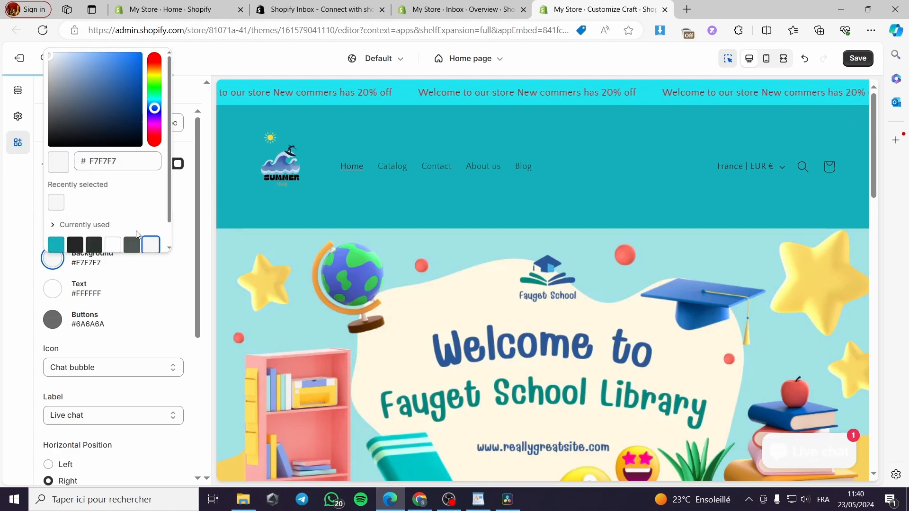
pyautogui.scroll(-1, 130, 243)
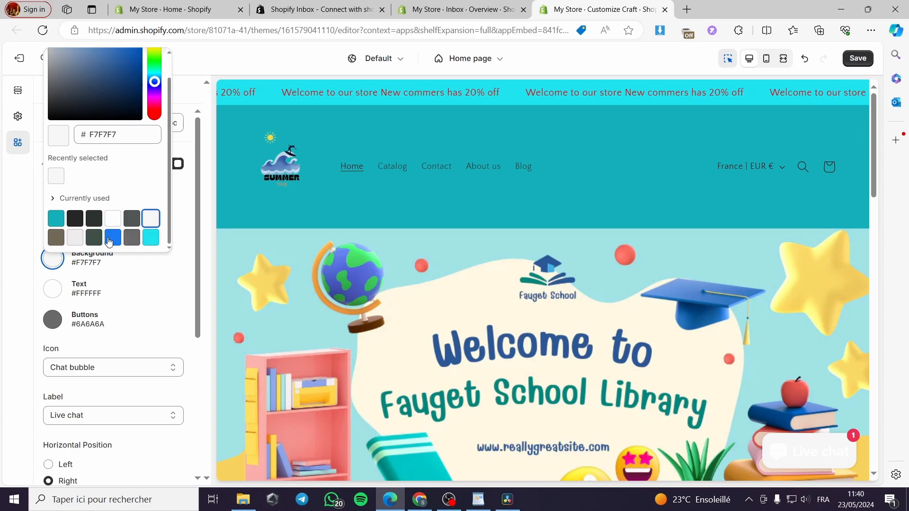
pyautogui.click(56, 219)
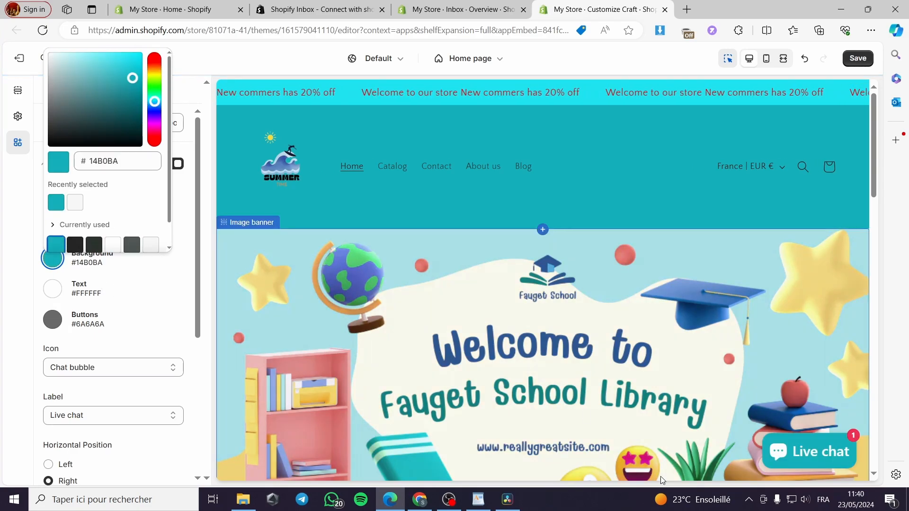
pyautogui.click(173, 280)
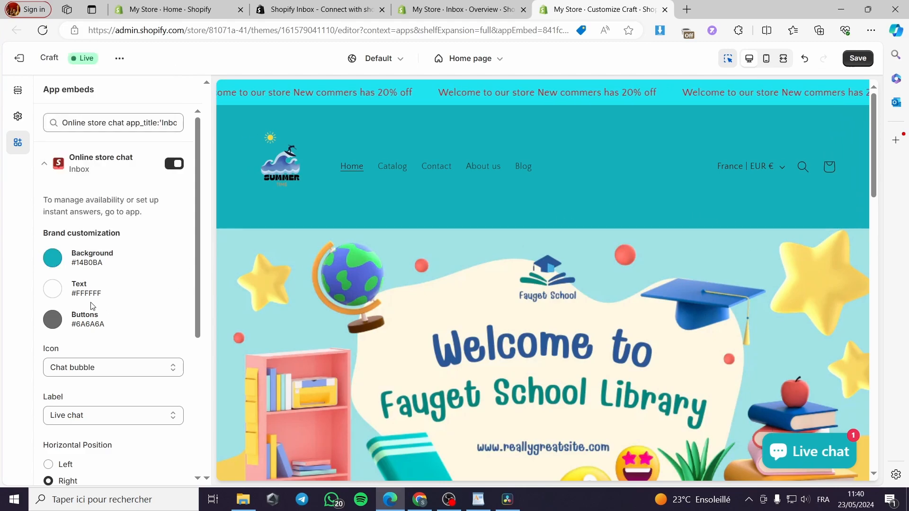
# Try #252525 as the chat's text color and set it back to #FFFFFF
pyautogui.click(53, 288)
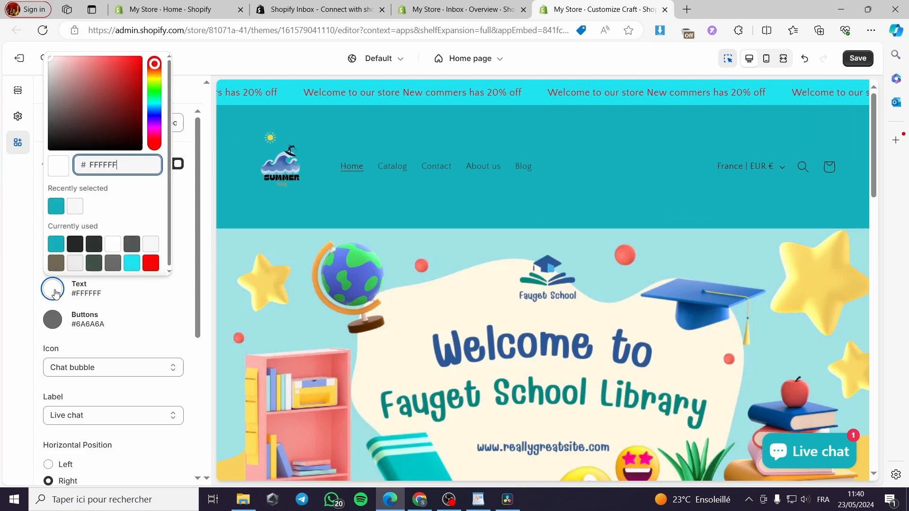
pyautogui.click(76, 244)
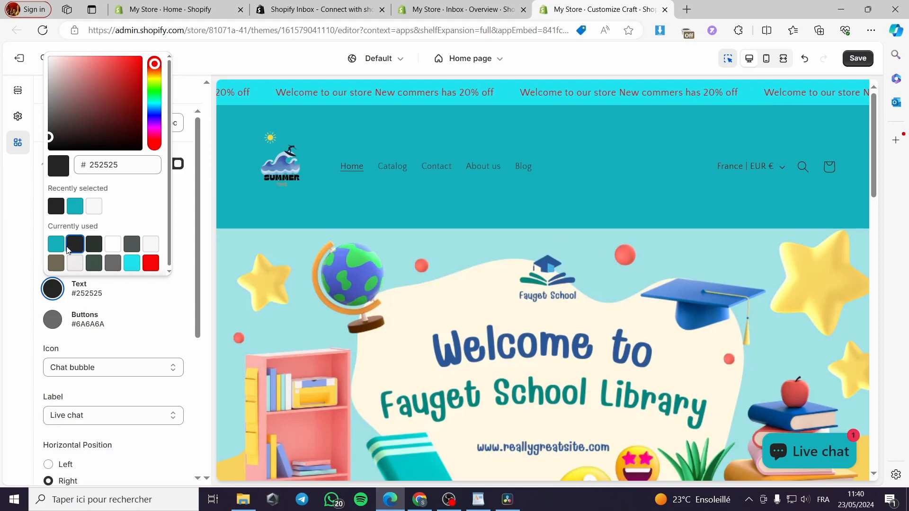
pyautogui.click(114, 246)
pyautogui.click(171, 290)
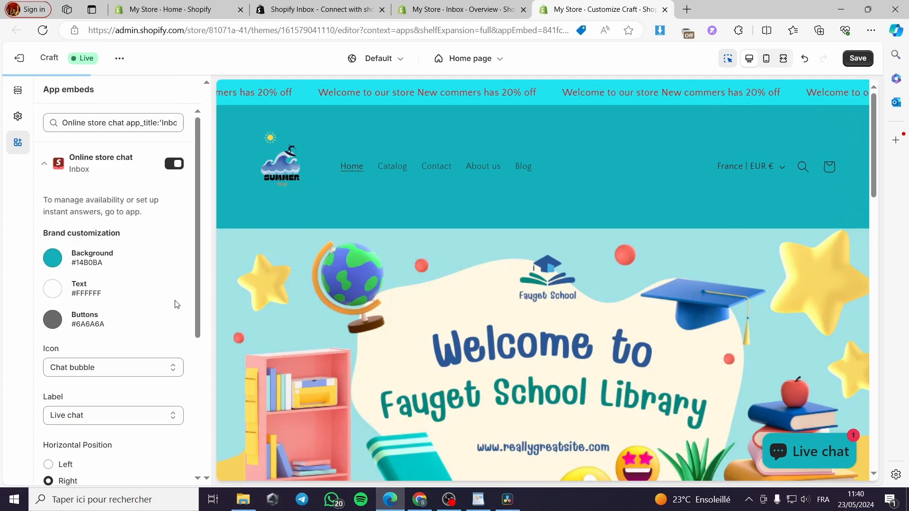
# Set the chat's buttons color to #F7F7F7 after trying the red #F80606
pyautogui.click(53, 322)
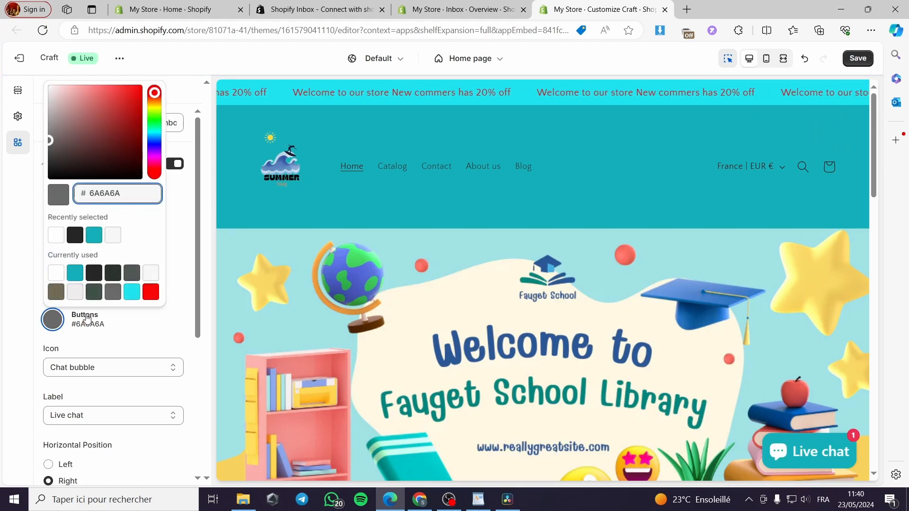
pyautogui.click(150, 293)
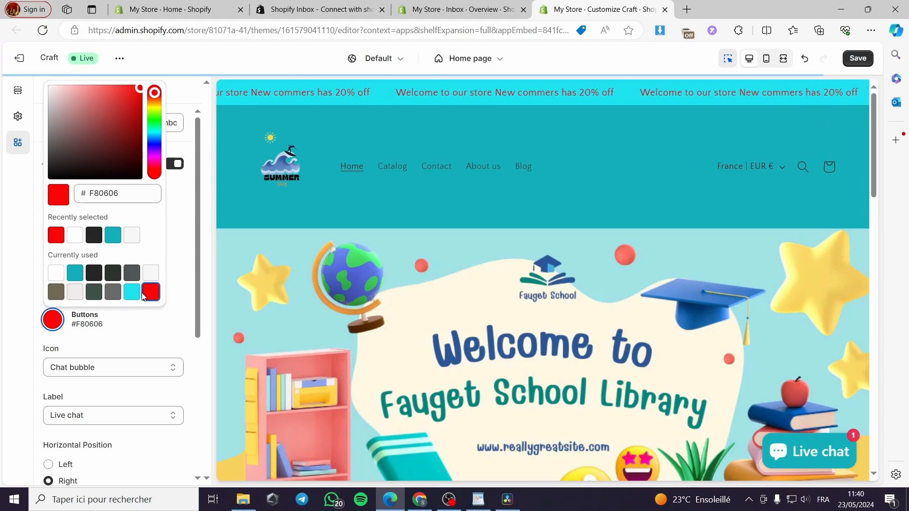
pyautogui.click(150, 275)
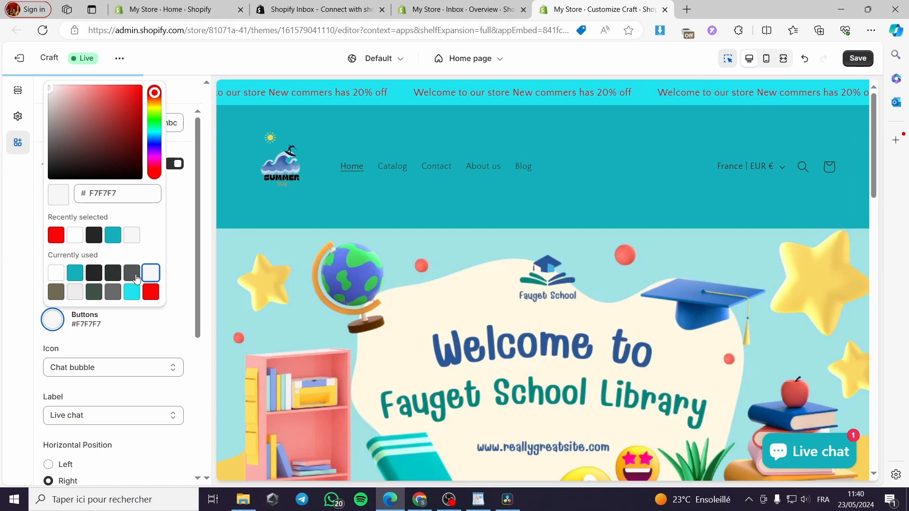
pyautogui.click(173, 289)
pyautogui.scroll(-2, 83, 342)
pyautogui.scroll(2, 119, 324)
pyautogui.click(178, 192)
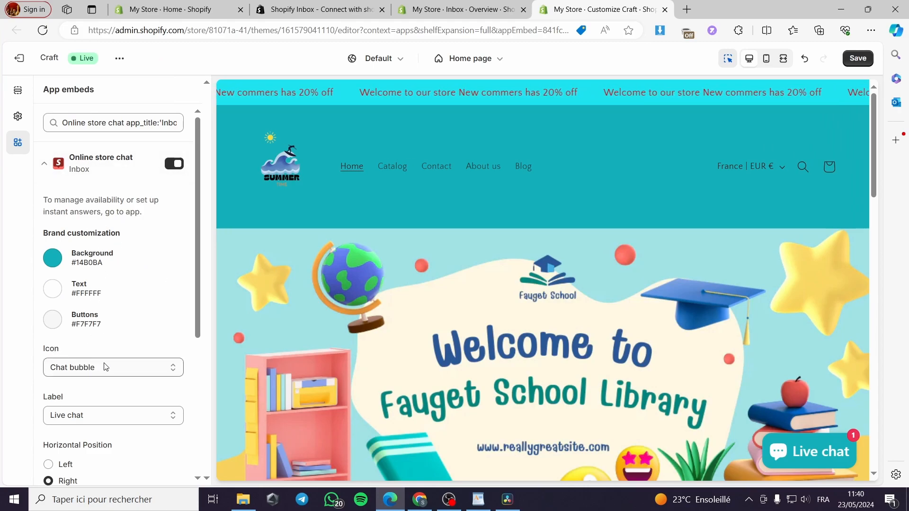
# Try the Email, Question mark and Smiley face icons on the live chat button
pyautogui.click(84, 374)
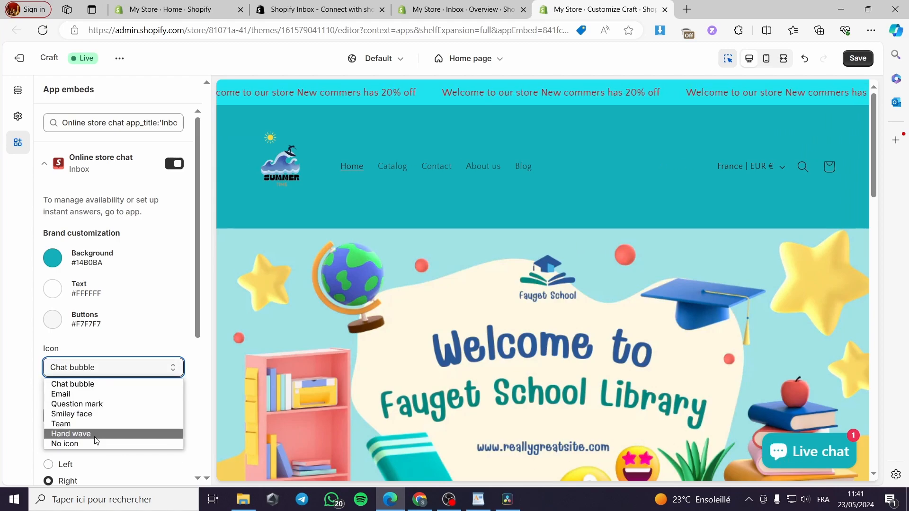
pyautogui.click(93, 388)
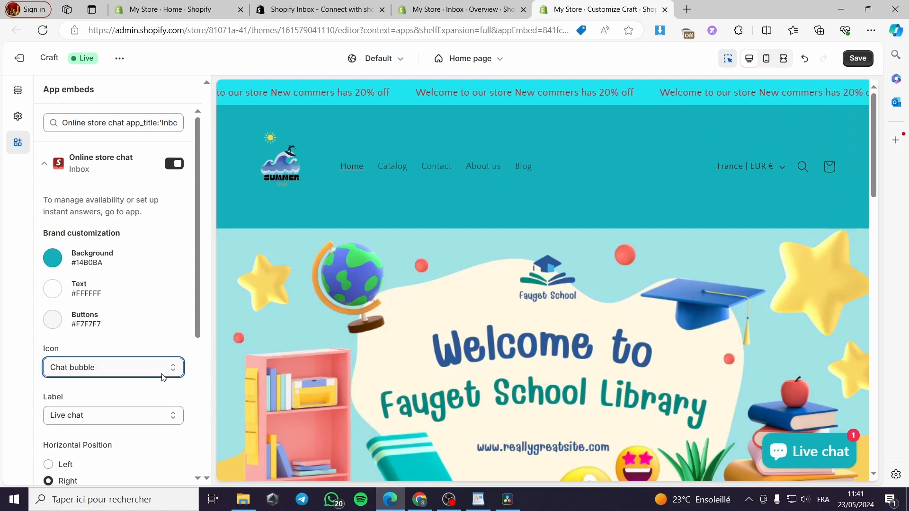
pyautogui.click(142, 373)
pyautogui.click(113, 391)
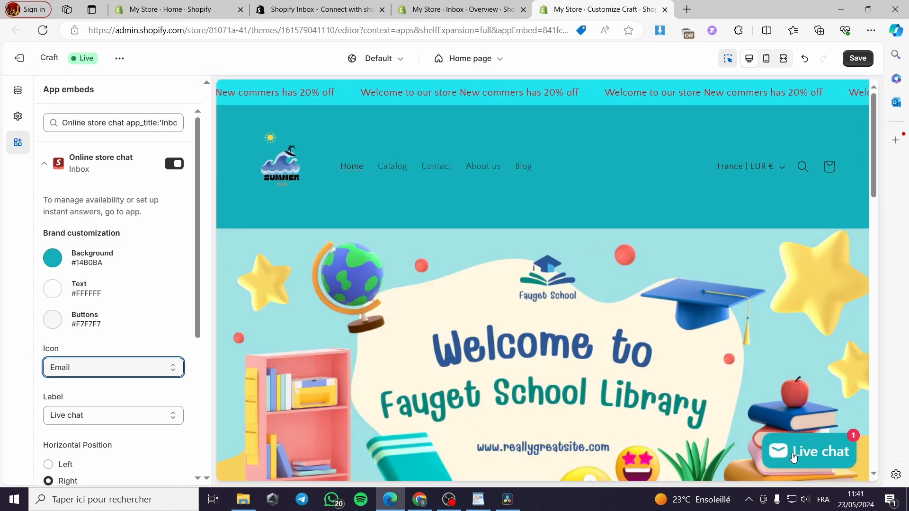
pyautogui.click(152, 376)
pyautogui.click(118, 405)
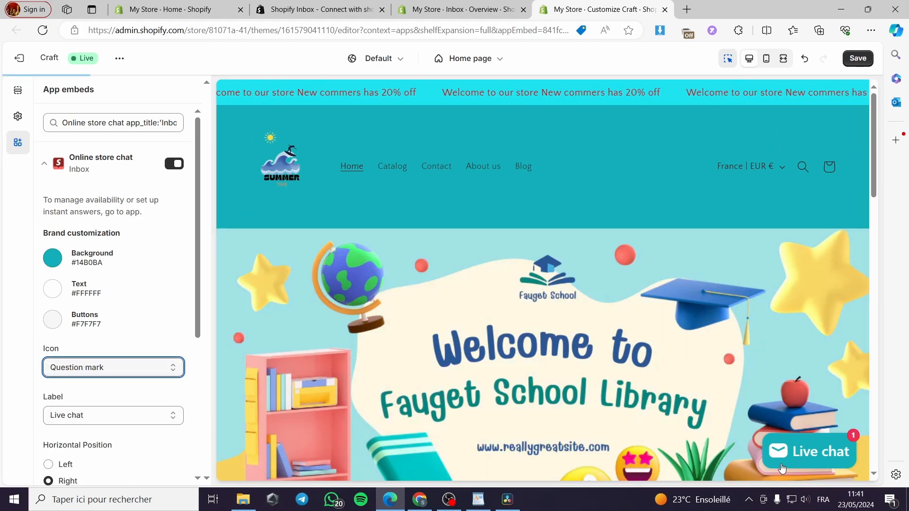
pyautogui.click(137, 376)
pyautogui.click(118, 415)
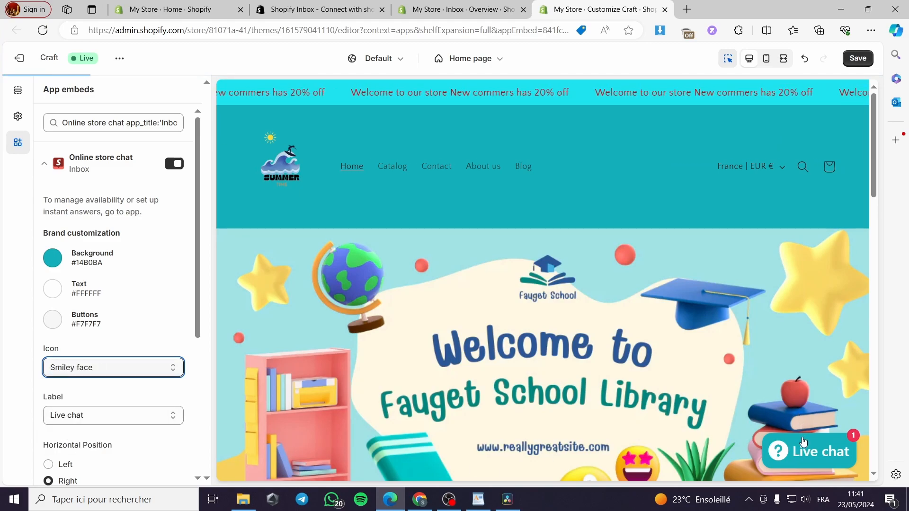
# Try the Team and Hand wave icons and the No icon option on the chat button
pyautogui.click(143, 372)
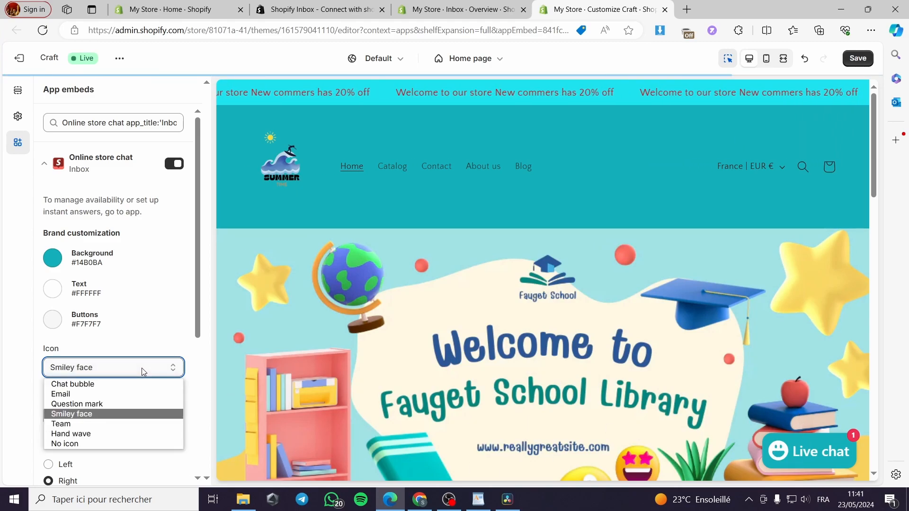
pyautogui.click(124, 422)
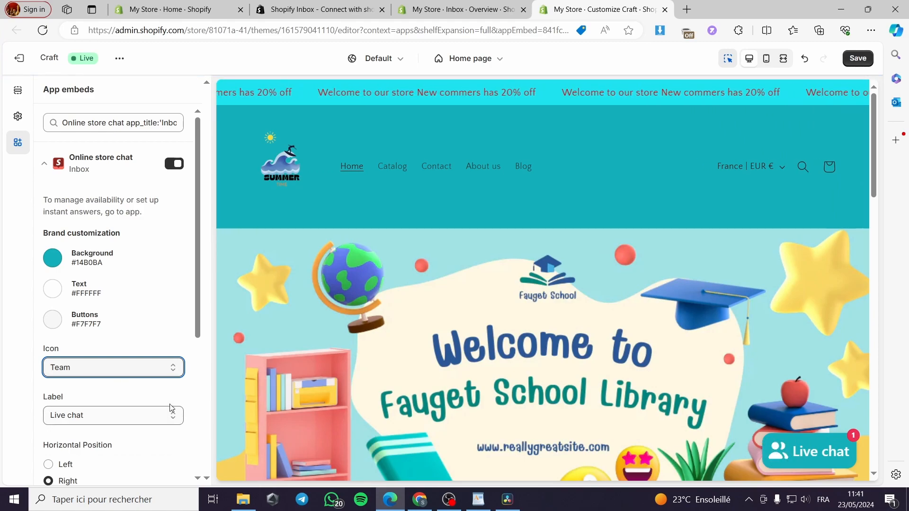
pyautogui.click(121, 371)
pyautogui.click(121, 435)
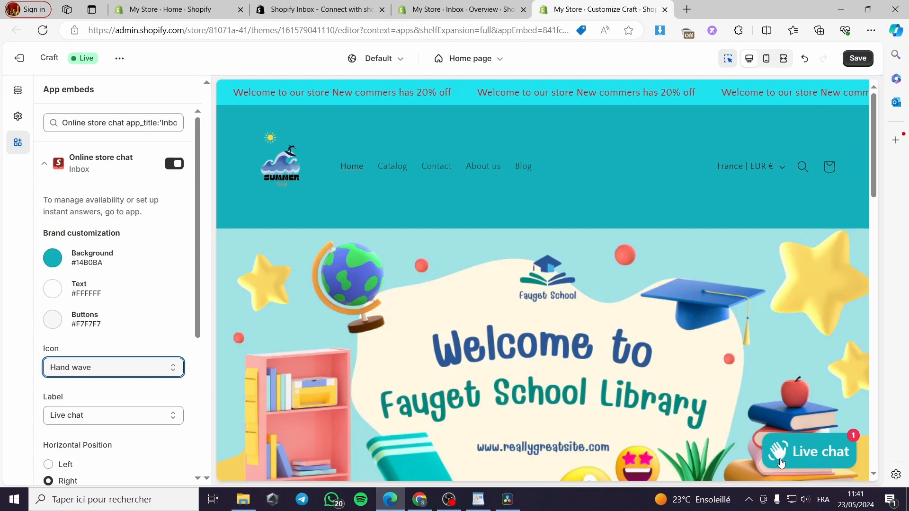
pyautogui.click(134, 369)
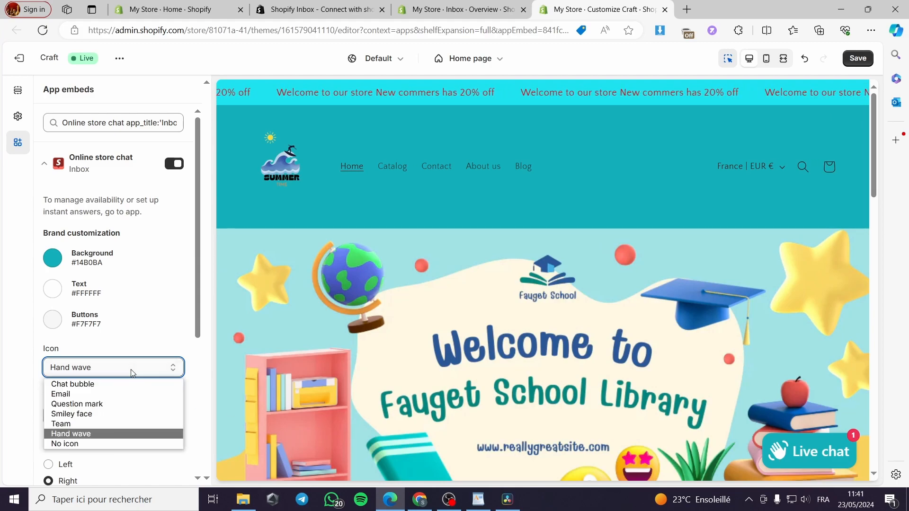
pyautogui.click(92, 443)
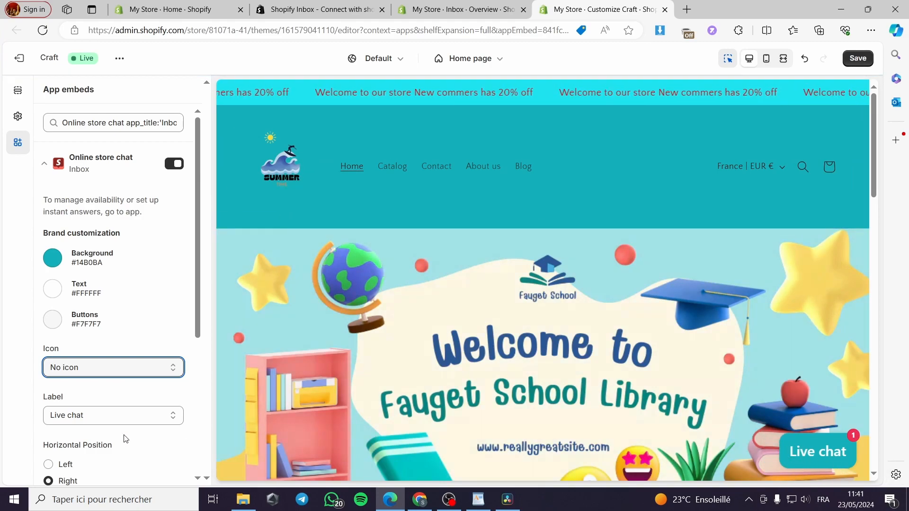
# Set the chat button's icon back to Chat bubble
pyautogui.scroll(-3, 108, 330)
pyautogui.click(122, 298)
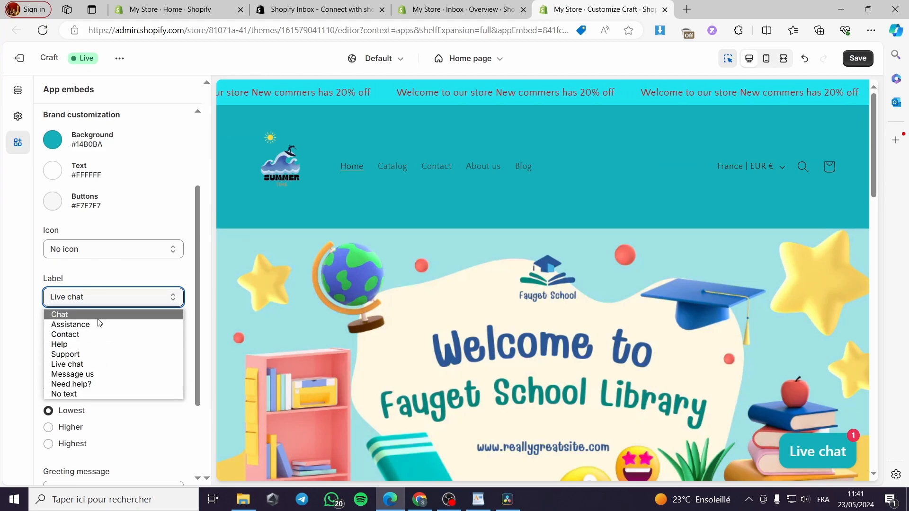
pyautogui.click(114, 251)
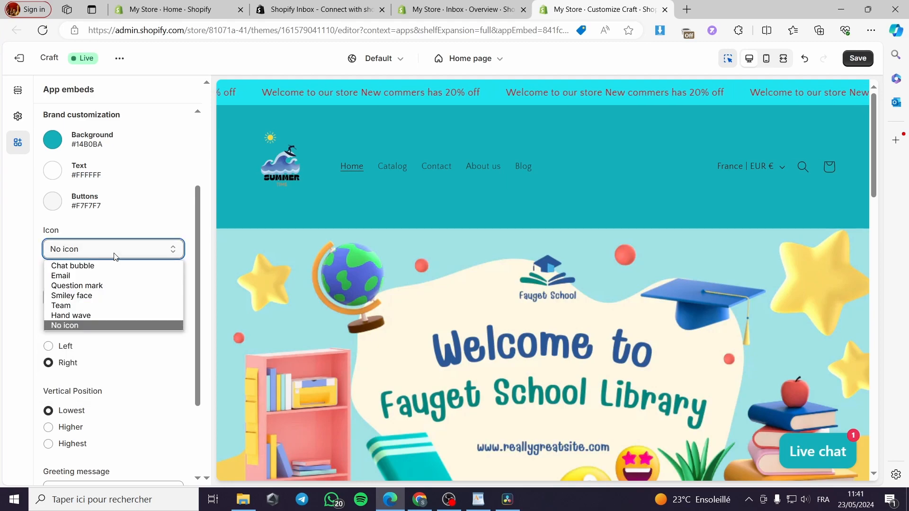
pyautogui.click(87, 266)
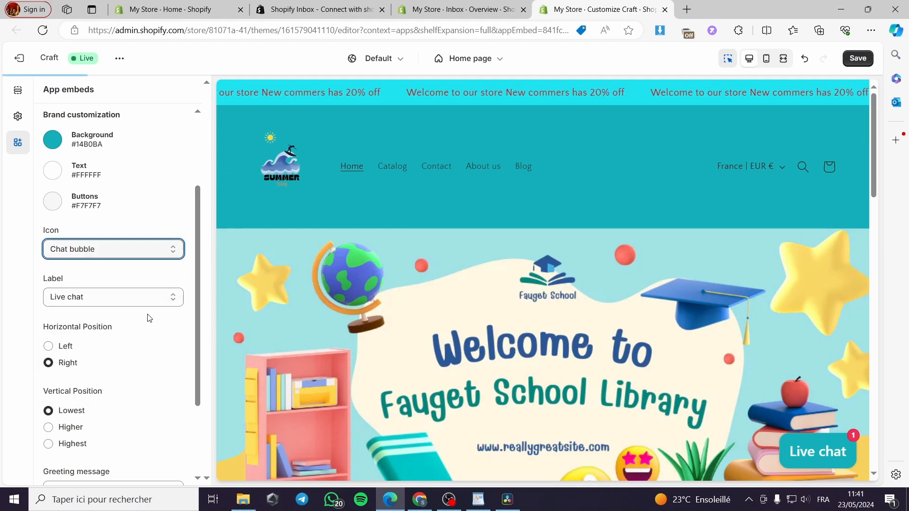
# Try the chat button labels No text, Need help? and Message us, and set the label back to Live chat
pyautogui.click(110, 297)
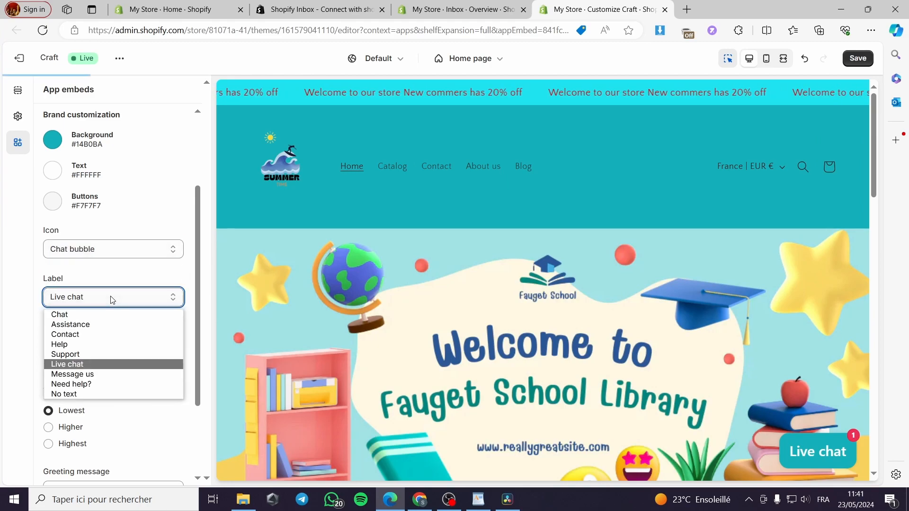
pyautogui.click(96, 393)
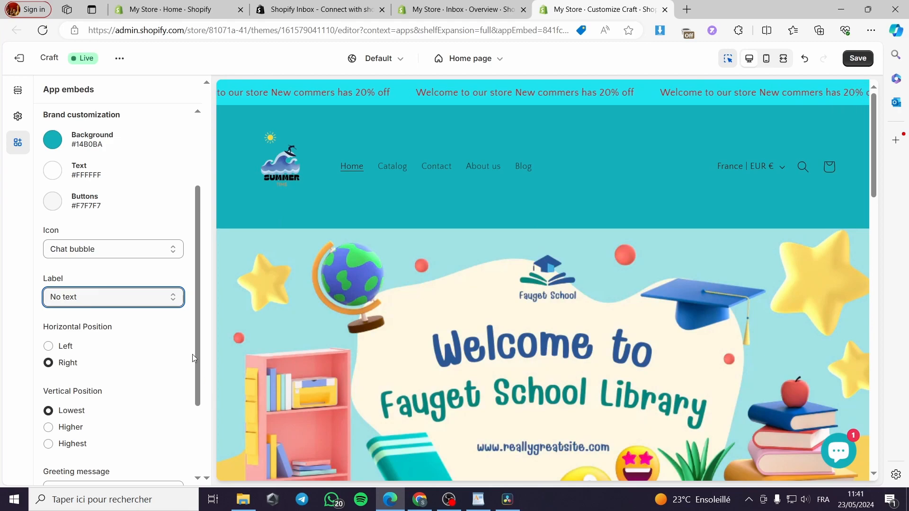
pyautogui.click(144, 302)
pyautogui.click(110, 389)
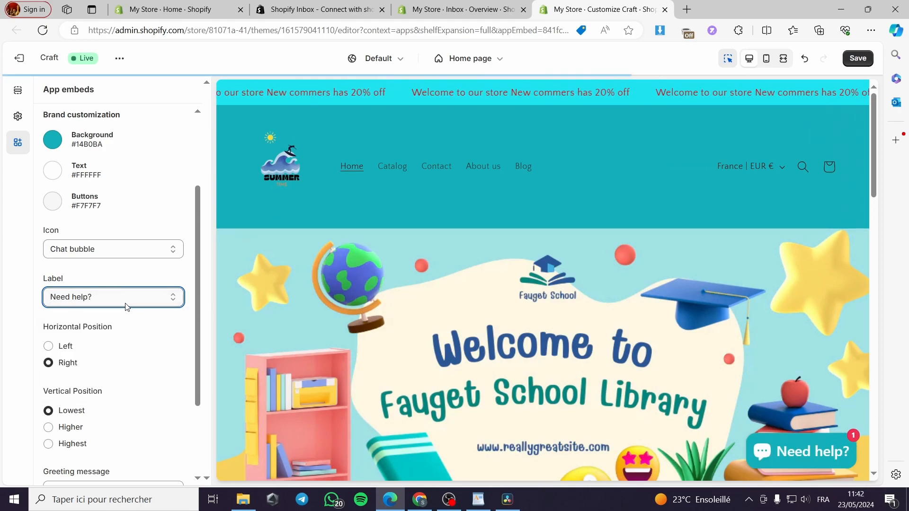
pyautogui.click(126, 305)
pyautogui.click(98, 374)
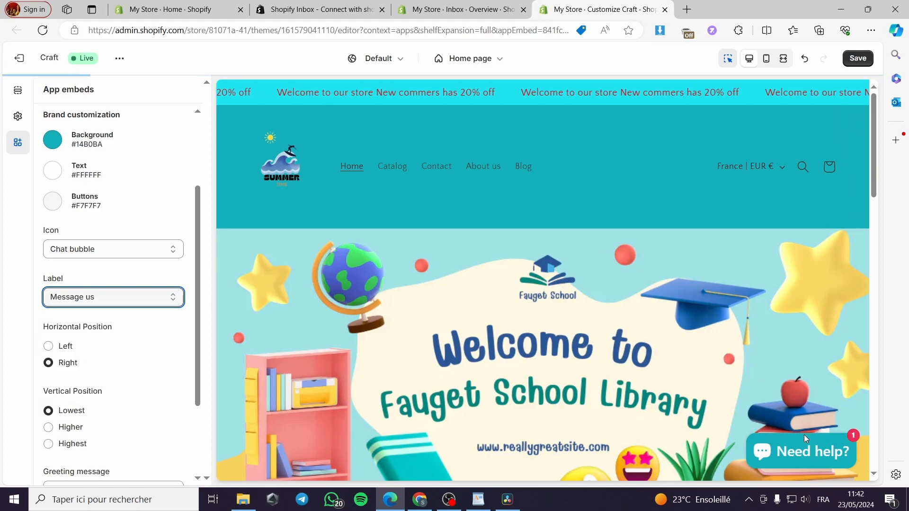
pyautogui.click(103, 301)
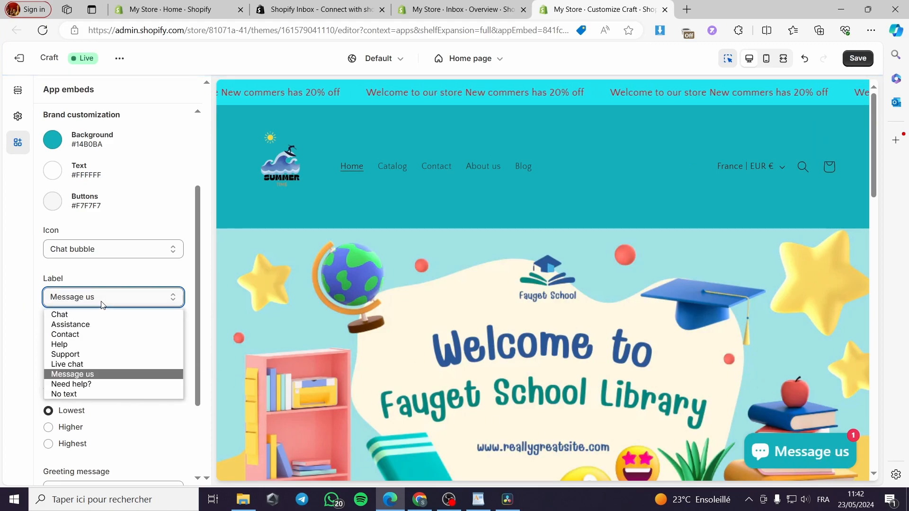
pyautogui.click(76, 367)
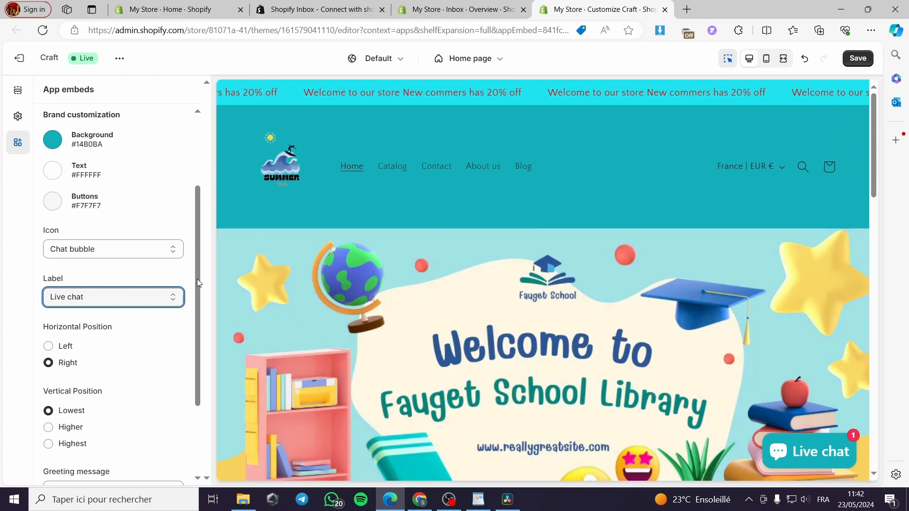
# Try Chat as the chat button's label, set it to No text, and save the changes
pyautogui.click(146, 298)
pyautogui.click(118, 315)
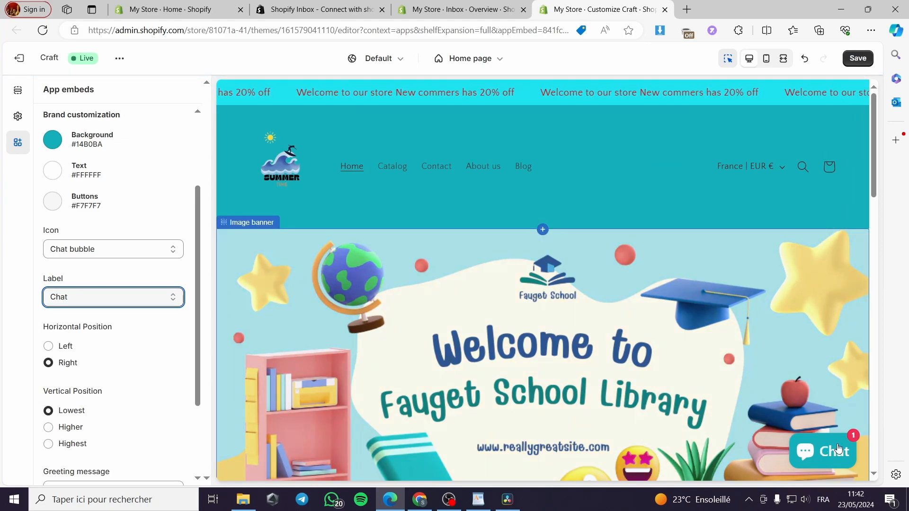
pyautogui.click(151, 299)
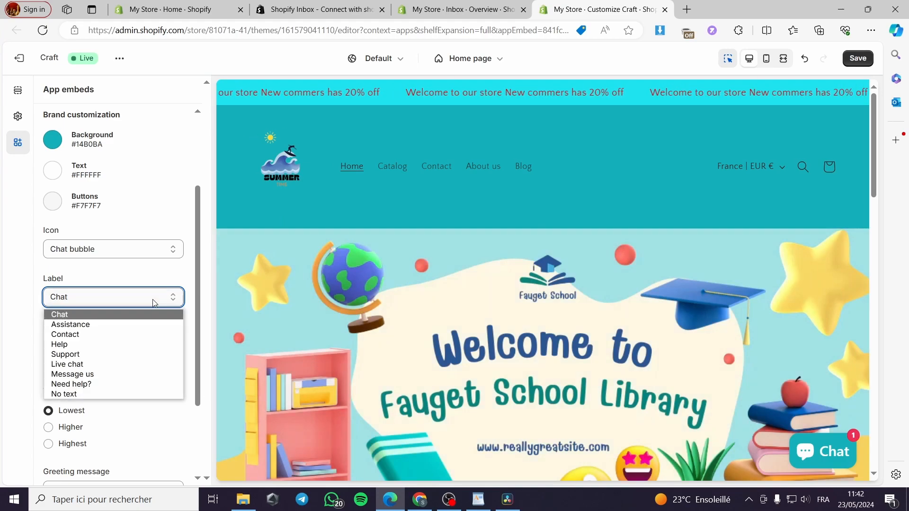
pyautogui.click(124, 393)
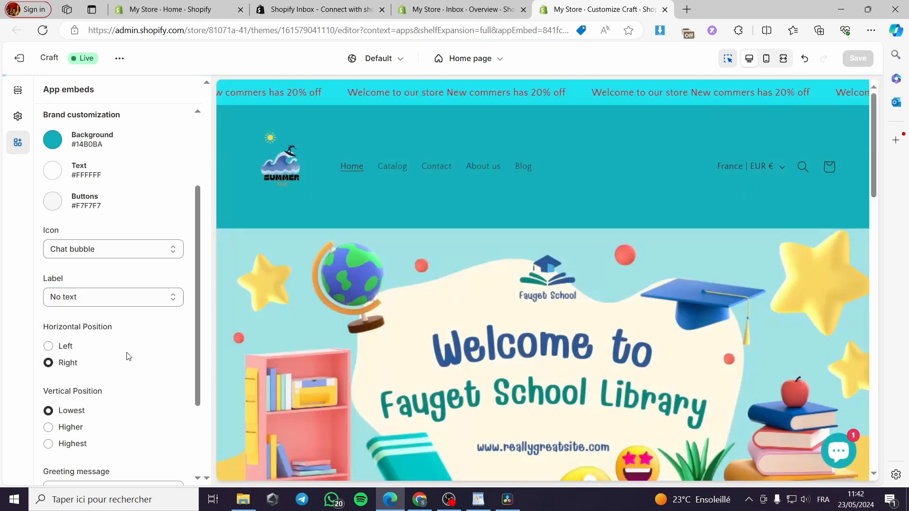
# Try the Left horizontal position for the chat button and set it back to Right
pyautogui.scroll(-1, 127, 356)
pyautogui.click(54, 289)
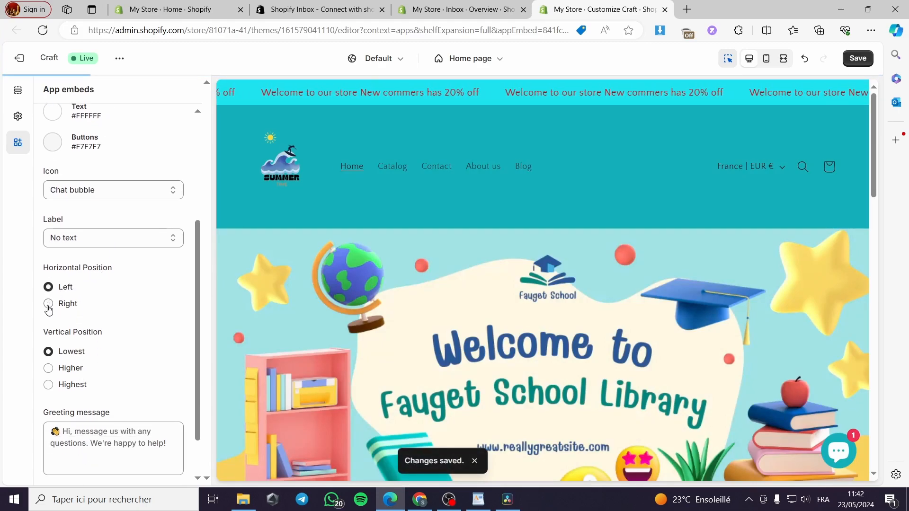
pyautogui.click(48, 305)
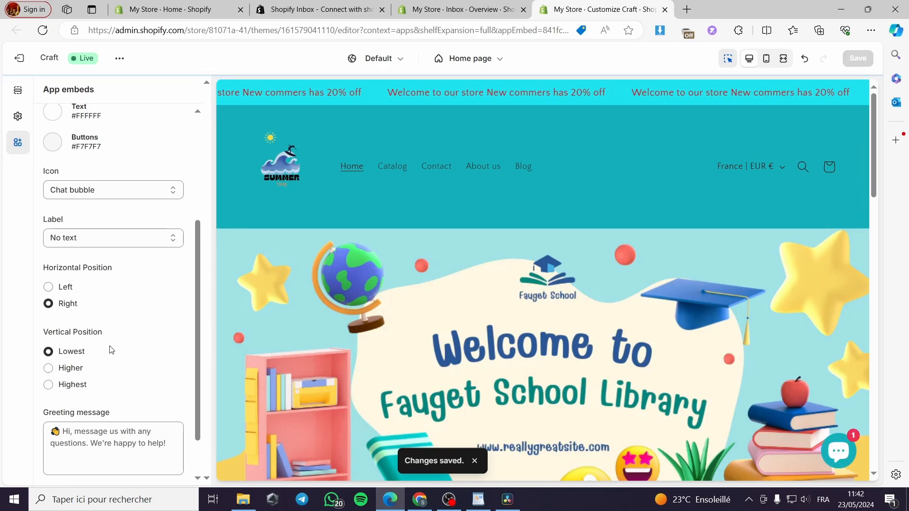
# Try the Higher and Highest vertical positions for the chat button and set it back to Lowest
pyautogui.click(48, 368)
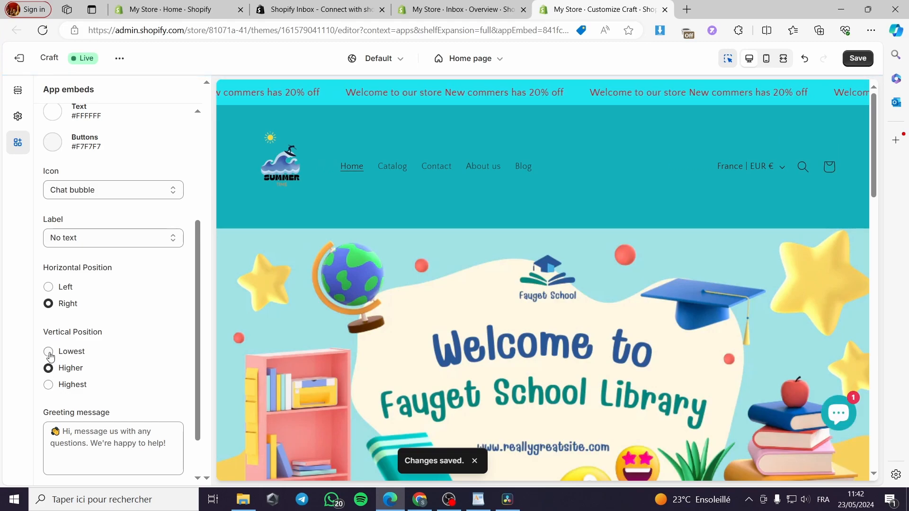
pyautogui.click(49, 353)
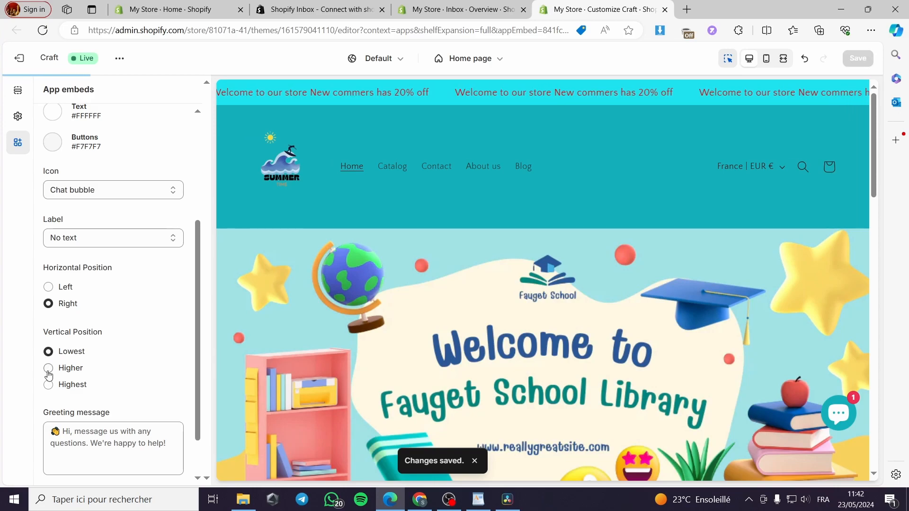
pyautogui.click(48, 369)
pyautogui.click(49, 386)
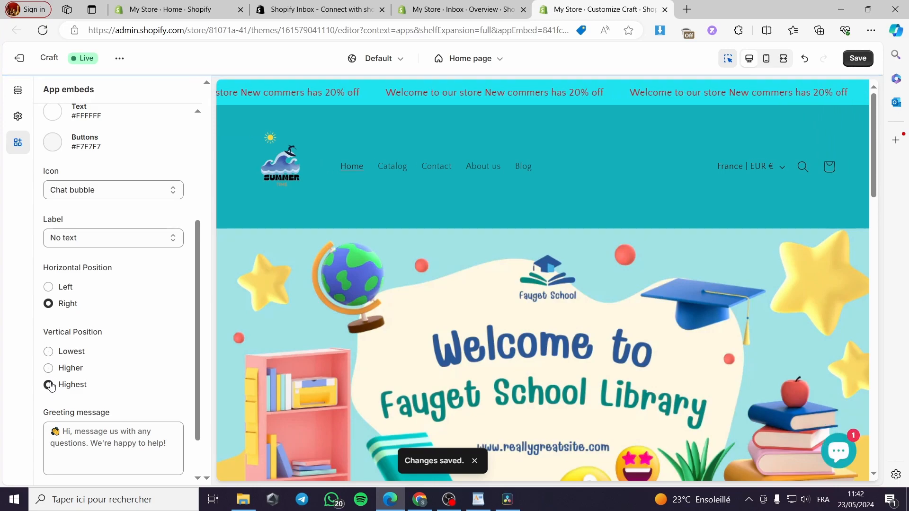
pyautogui.click(52, 352)
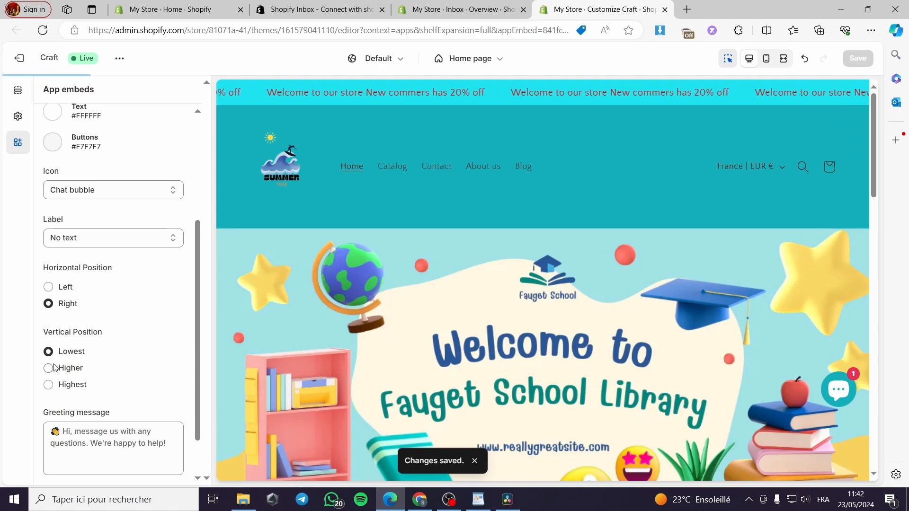
pyautogui.scroll(-1, 168, 415)
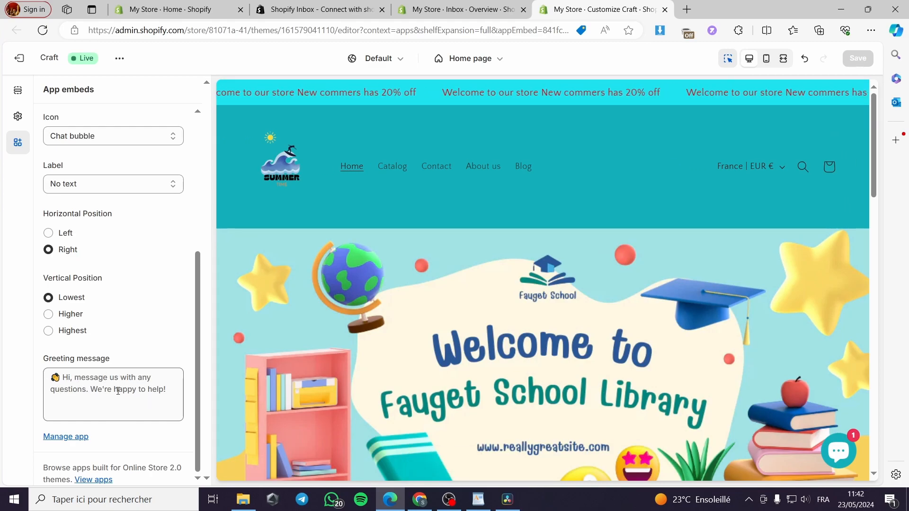
pyautogui.click(99, 392)
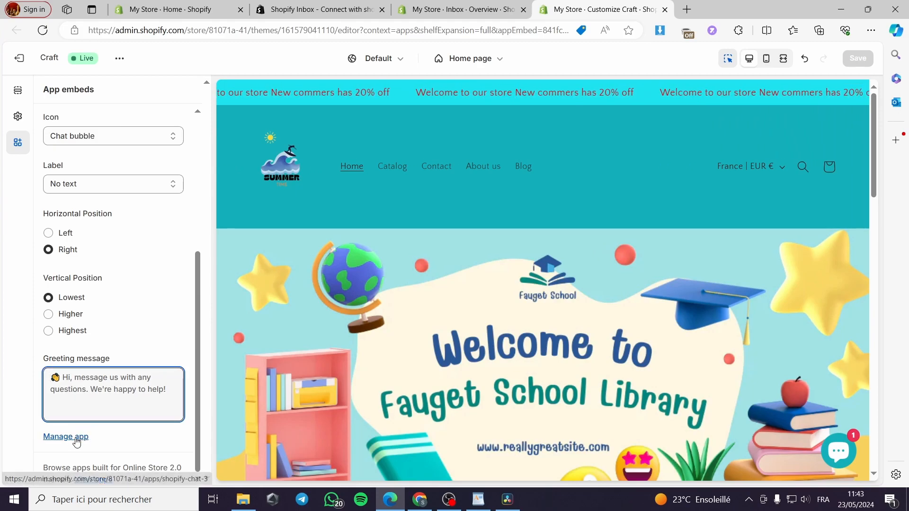
pyautogui.write('a')
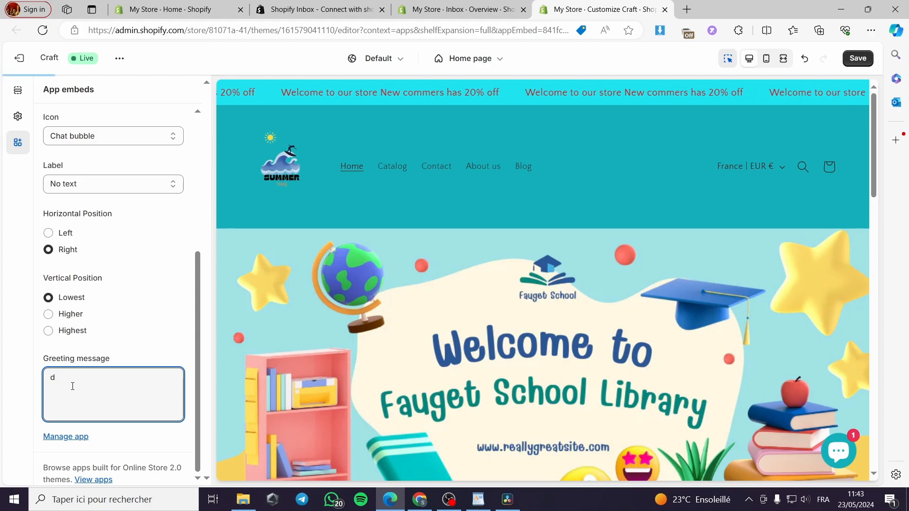
pyautogui.press('BackSpace')
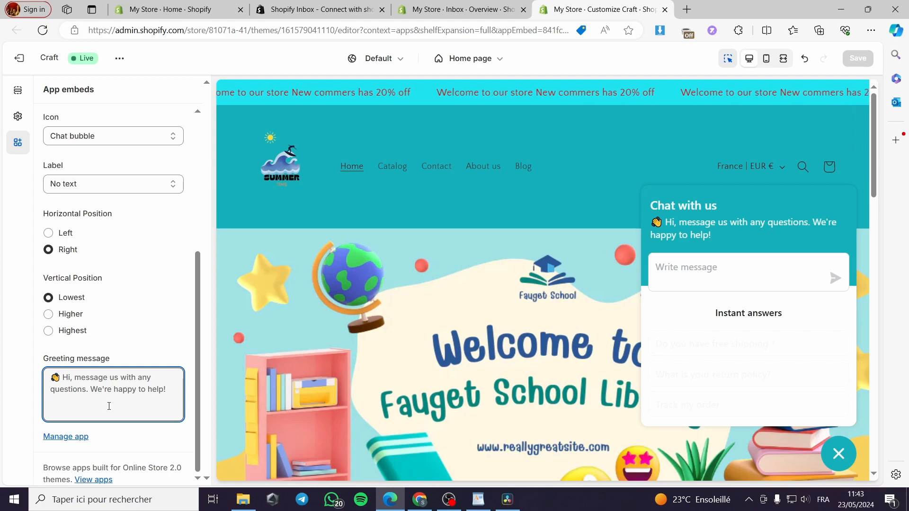
# Replace the chat's greeting message with "Hello, thank you for messaging us, what is the problem?"
pyautogui.hotkey('ctrl', 'a')
pyautogui.write('Hello, thank ')
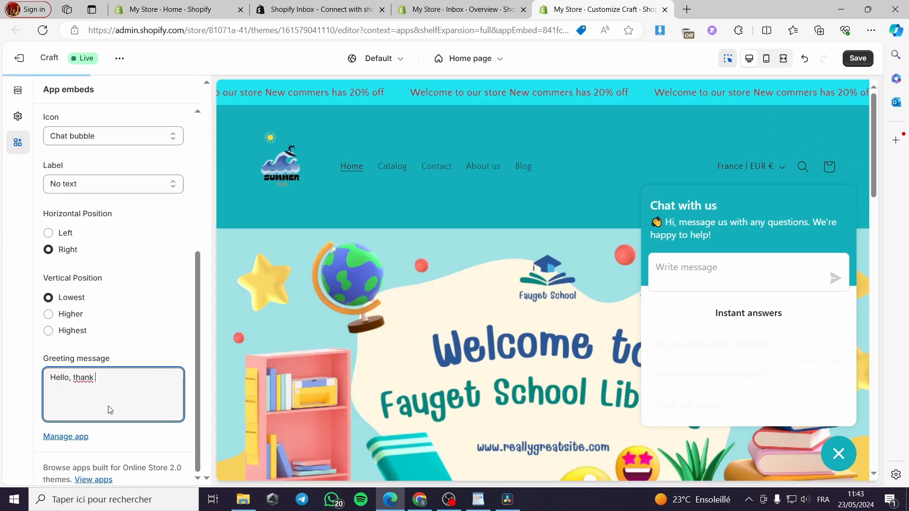
pyautogui.write('you for r')
pyautogui.press('BackSpace')
pyautogui.write('messaging us')
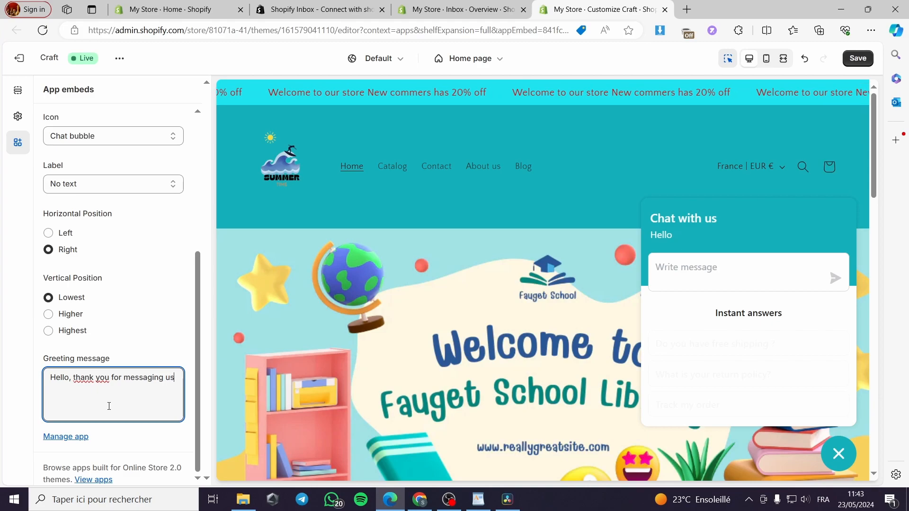
pyautogui.write(', what is the pro')
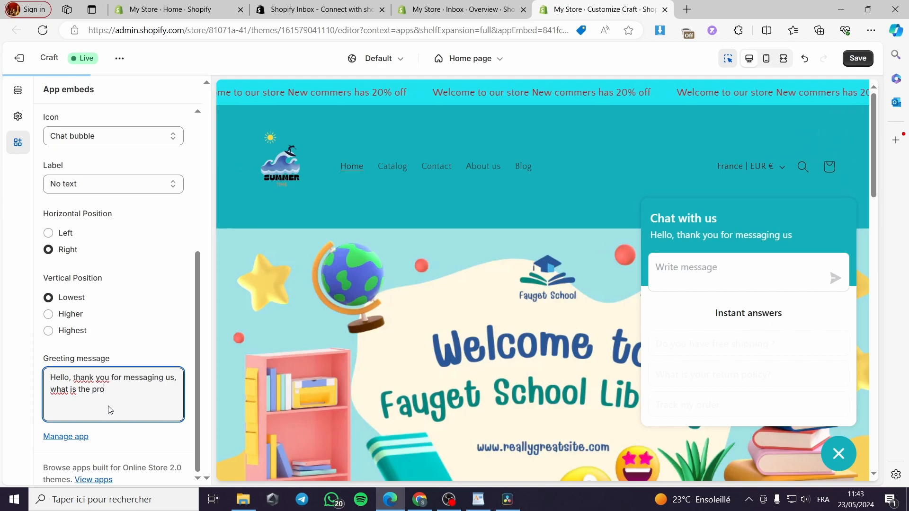
pyautogui.write('blem?')
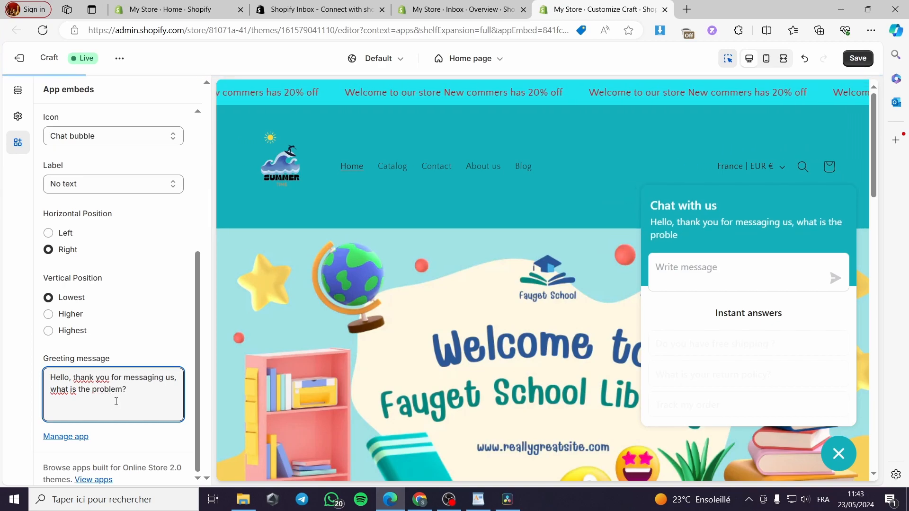
pyautogui.moveTo(127, 389); pyautogui.dragTo(77, 379)
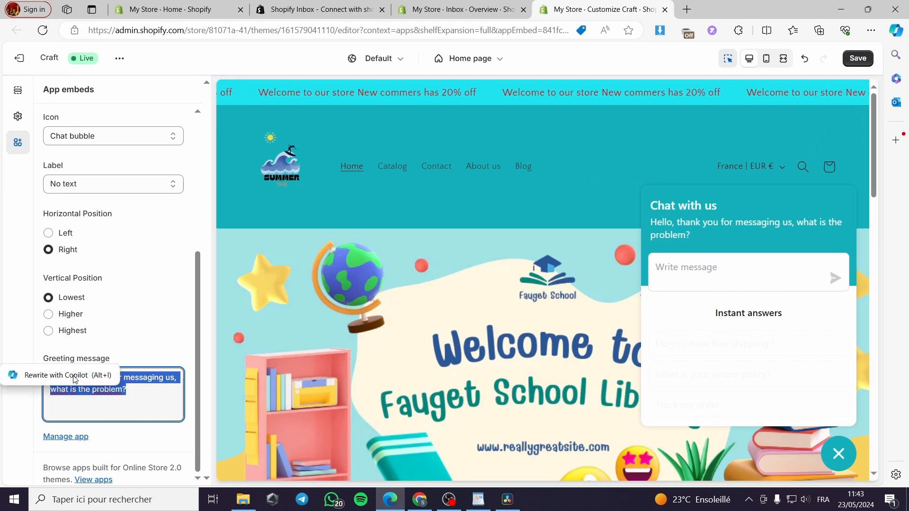
pyautogui.press('BackSpace')
pyautogui.write('tahn')
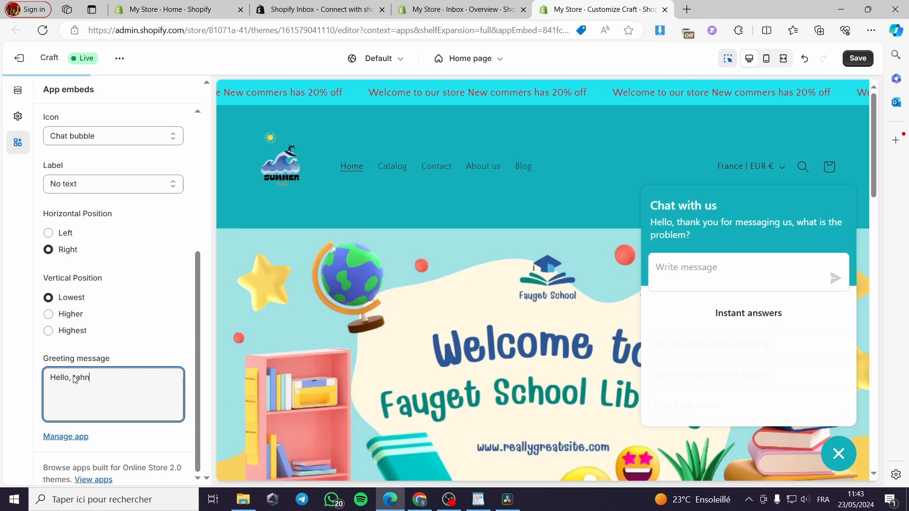
pyautogui.press('BackSpace')
pyautogui.press('BackSpace')
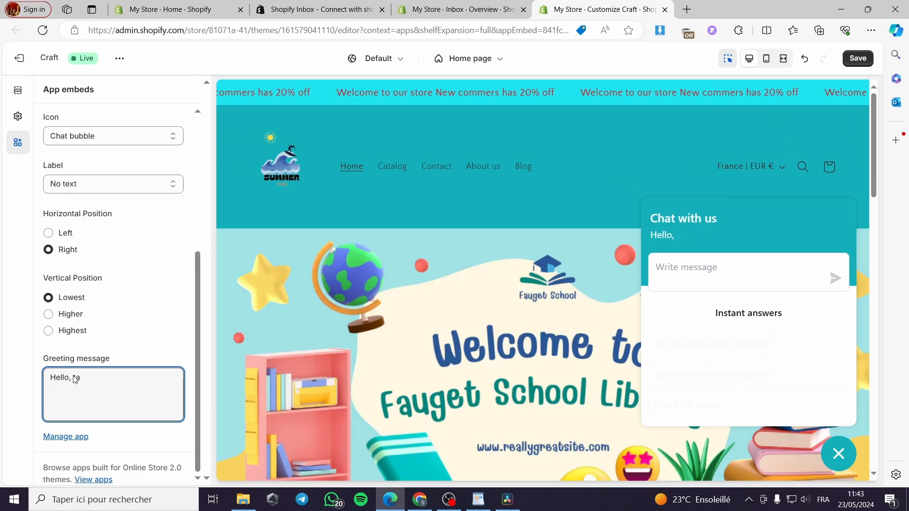
pyautogui.write('t')
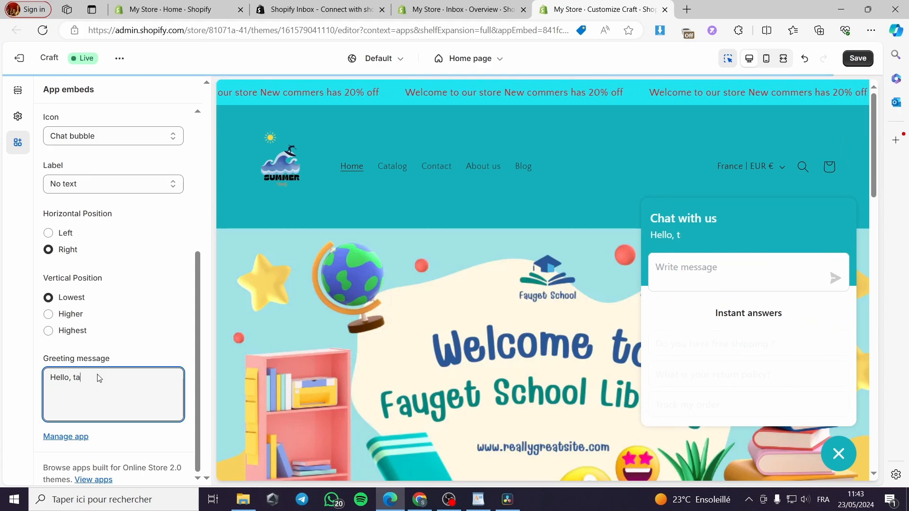
pyautogui.doubleClick(77, 377)
pyautogui.write('tah')
pyautogui.press('BackSpace')
pyautogui.press('BackSpace')
pyautogui.hotkey('ctrl', 'z')
# Replace the greeting message's ending after "messaging us" with ", we will be in touch soon."
pyautogui.click(129, 398)
pyautogui.moveTo(121, 384); pyautogui.dragTo(175, 382)
pyautogui.press('BackSpace')
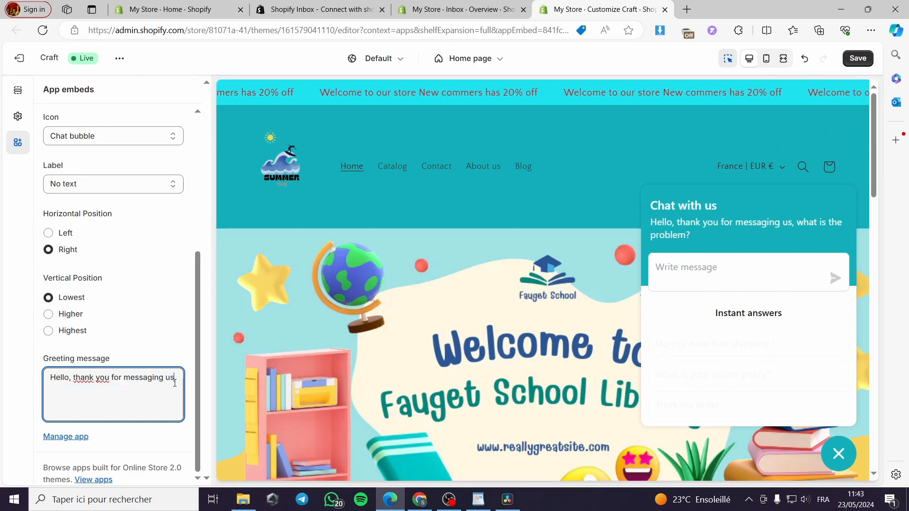
pyautogui.write(', we w')
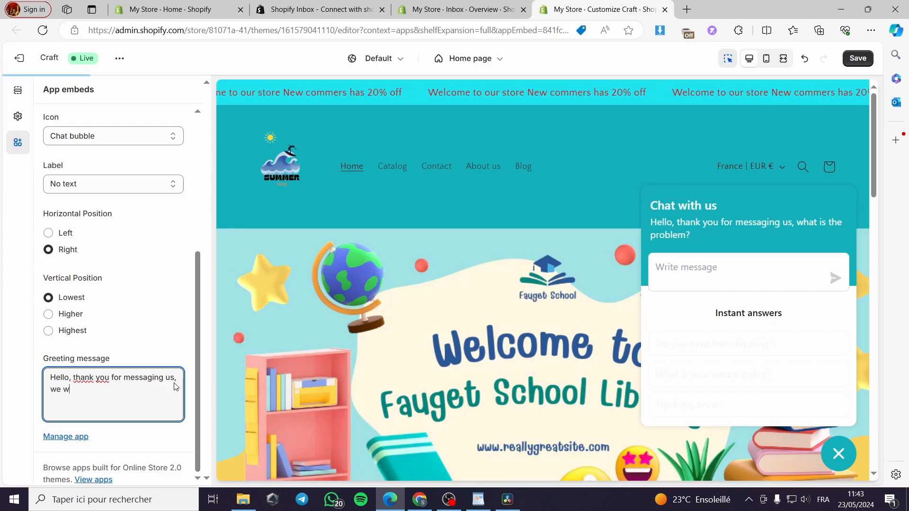
pyautogui.write('ill be a')
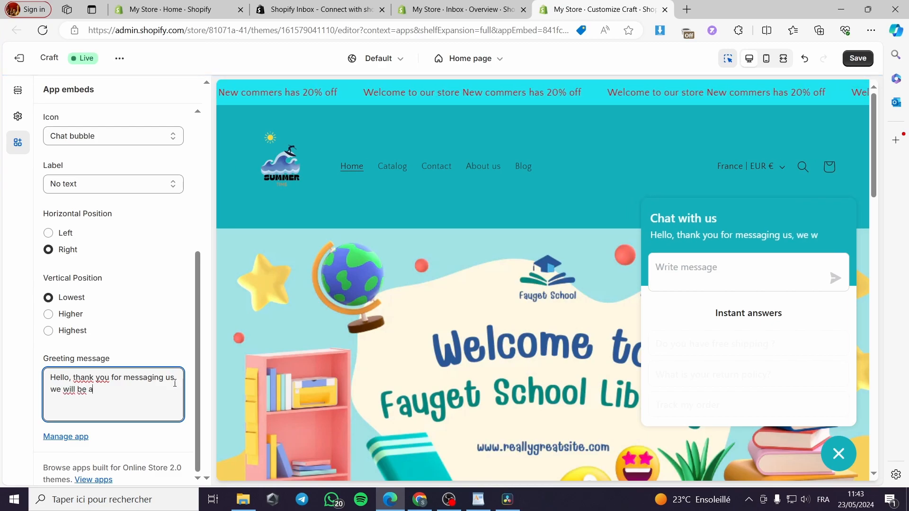
pyautogui.press('BackSpace')
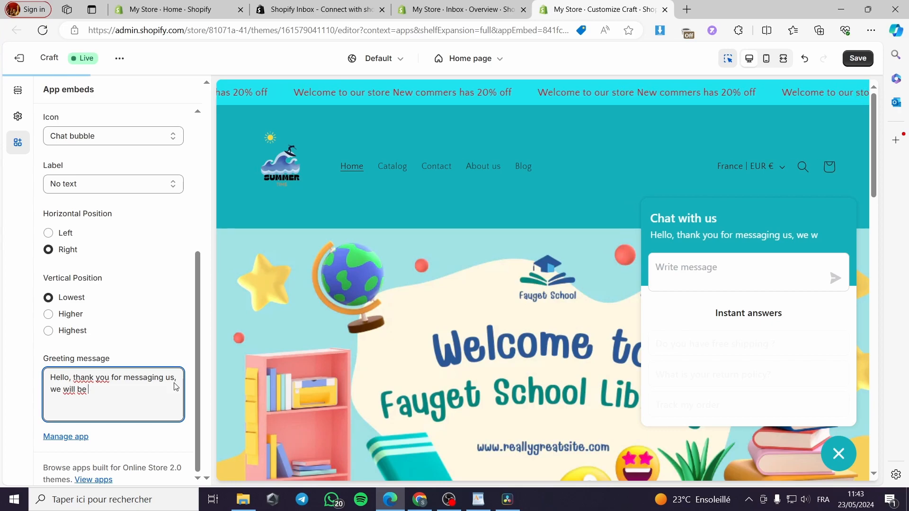
pyautogui.write('in touch soon.')
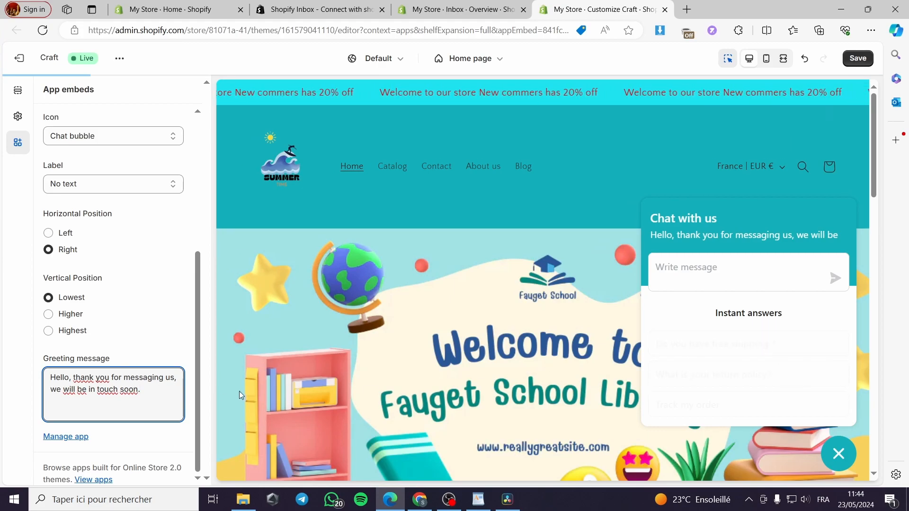
# Save the chat's greeting message change in the theme editor
pyautogui.moveTo(141, 389)
pyautogui.mouseDown()
pyautogui.moveTo(63, 389)
pyautogui.moveTo(134, 390)
pyautogui.mouseUp()
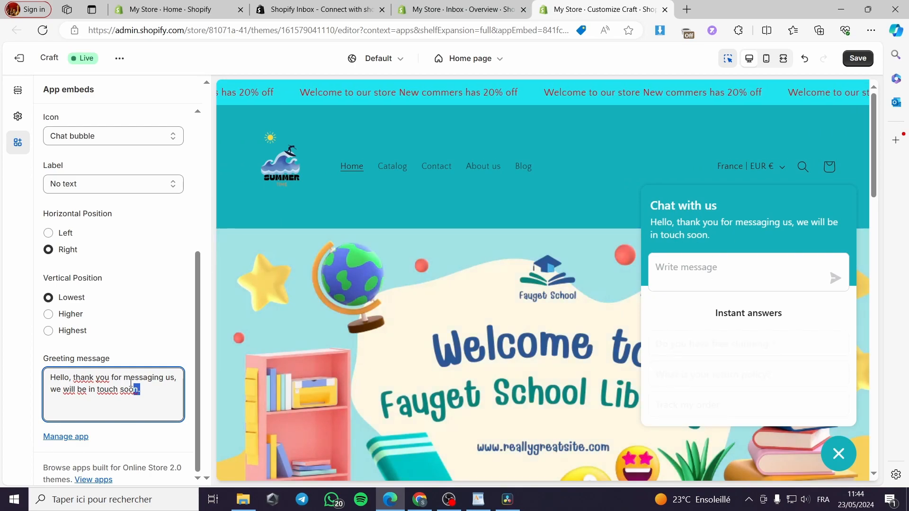
pyautogui.scroll(5, 207, 393)
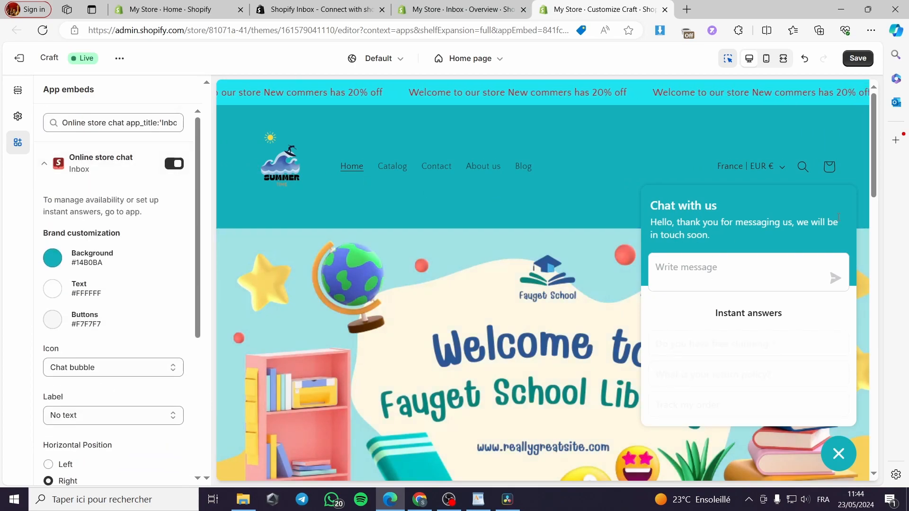
pyautogui.click(858, 58)
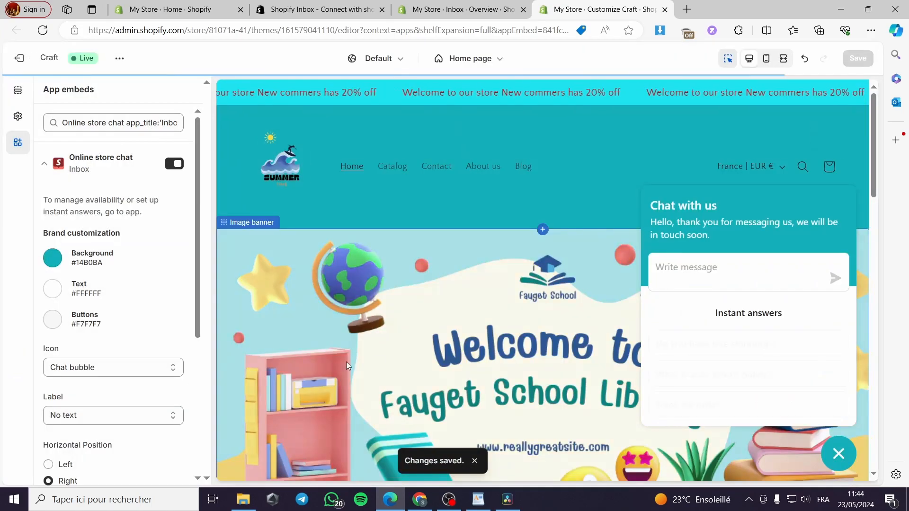
# Leave the theme editor and open the availability hours in the Inbox chat settings
pyautogui.click(17, 59)
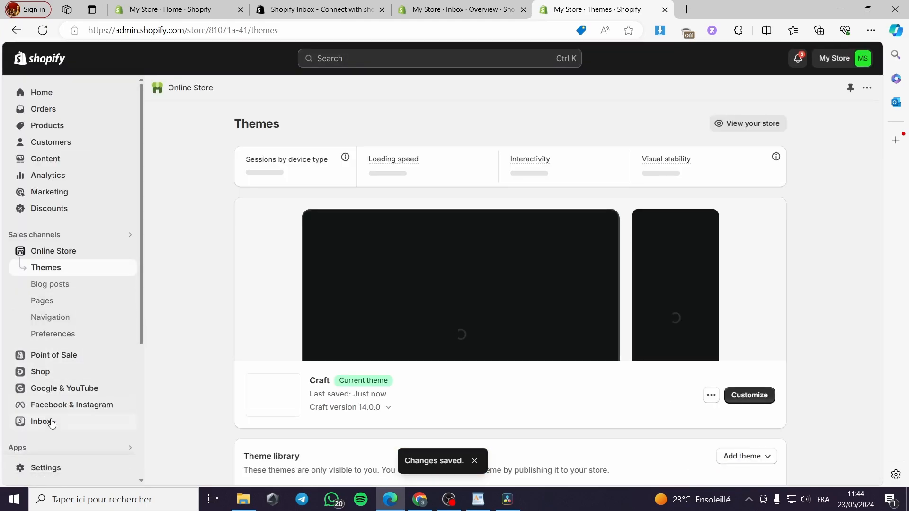
pyautogui.click(47, 421)
pyautogui.click(85, 353)
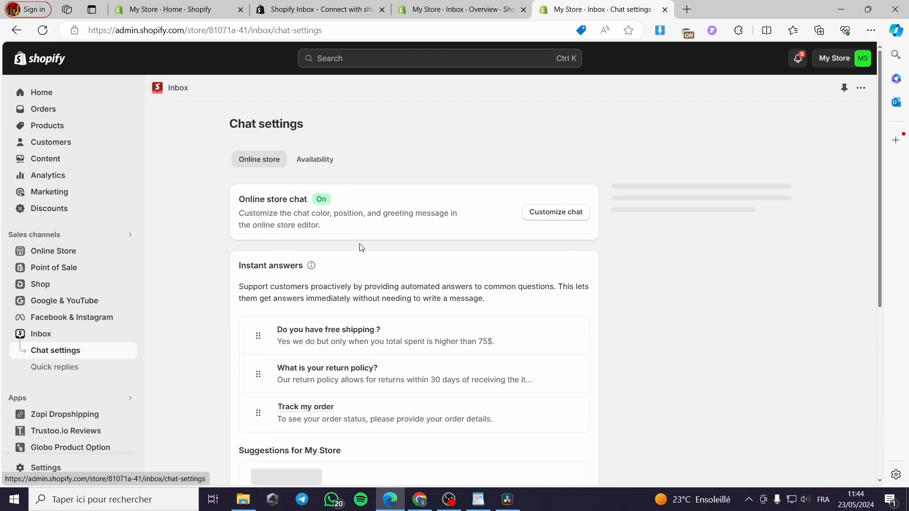
pyautogui.click(325, 163)
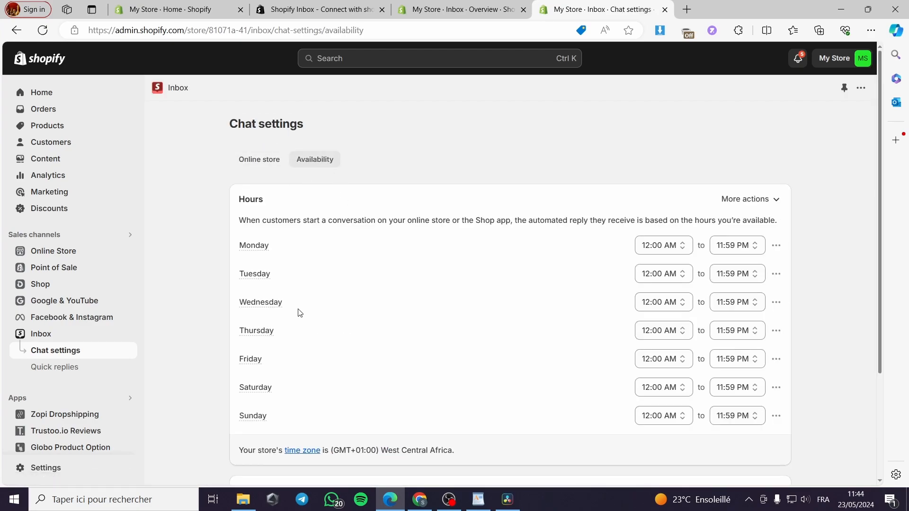
# Review the online store chat's instant answers and pre-chat form, and open the Inbox quick replies
pyautogui.click(282, 162)
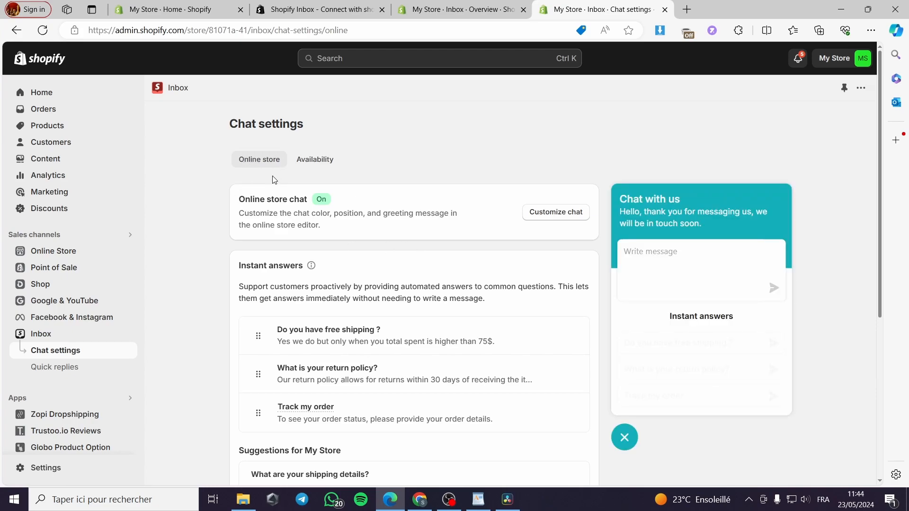
pyautogui.scroll(-3, 378, 234)
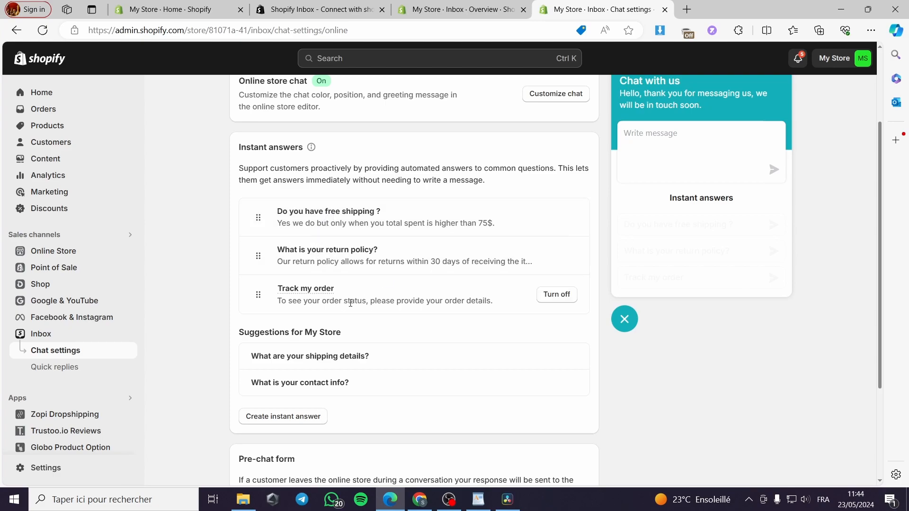
pyautogui.scroll(-3, 348, 303)
pyautogui.scroll(2, 360, 279)
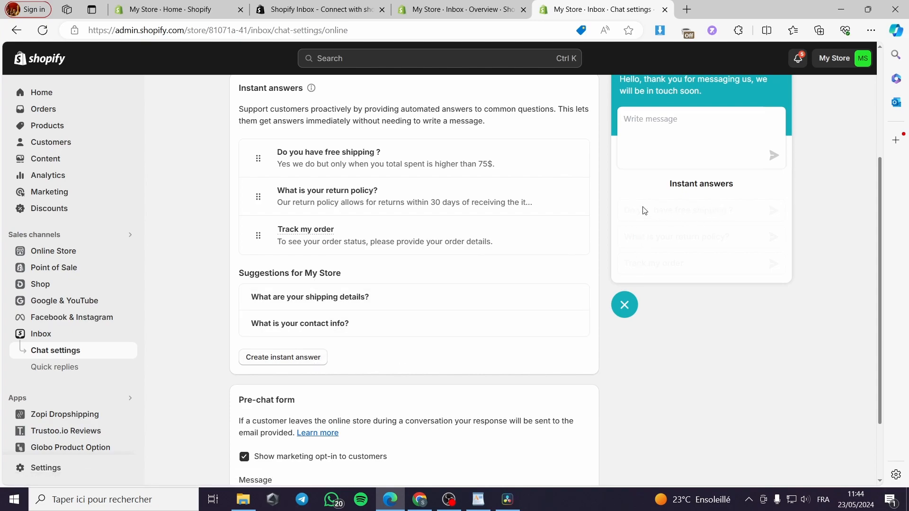
pyautogui.scroll(-2, 284, 362)
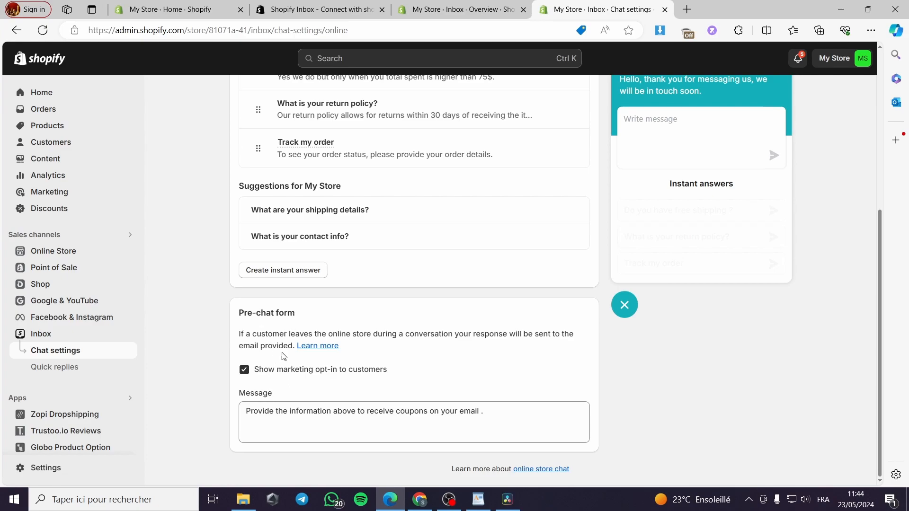
pyautogui.click(69, 368)
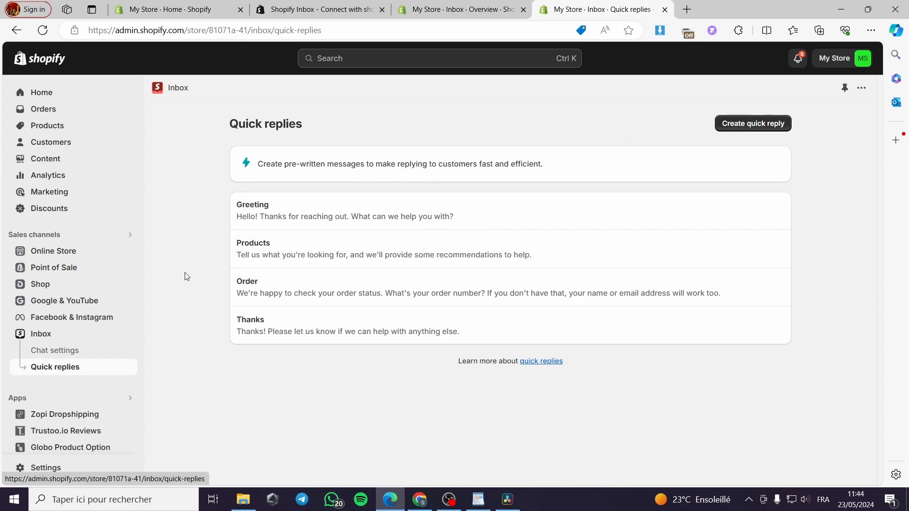
# Open the live storefront and send "hello i need some help" through its chat window
pyautogui.click(128, 250)
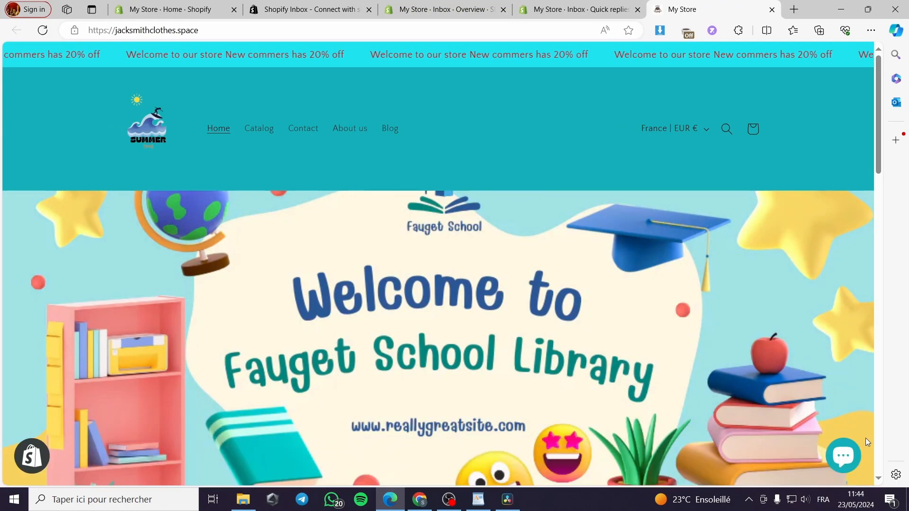
pyautogui.click(844, 456)
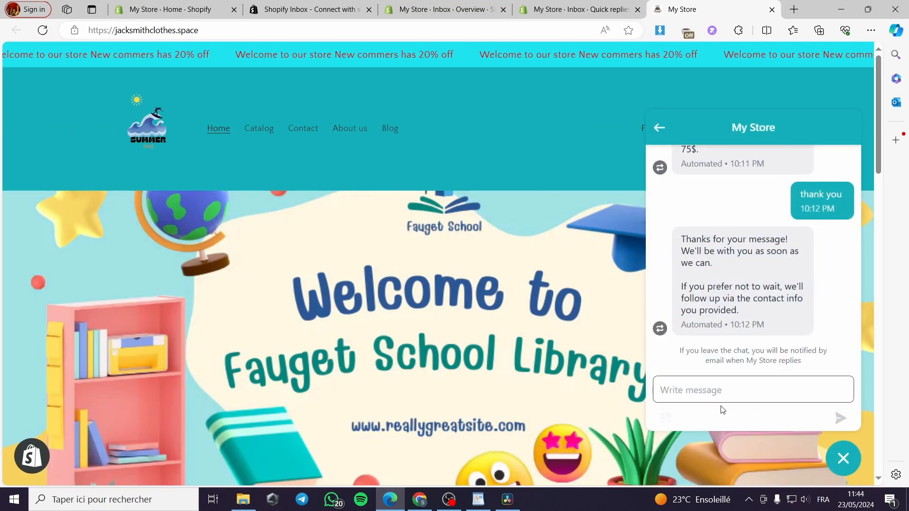
pyautogui.click(723, 391)
pyautogui.write('hello i need some help')
pyautogui.press('Return')
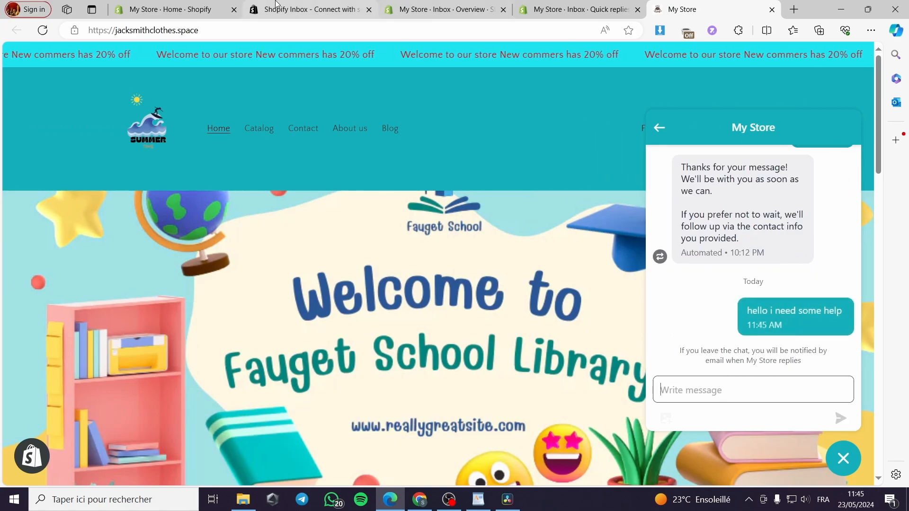
# Return to the Inbox overview, refresh it and open the store's messages
pyautogui.click(415, 5)
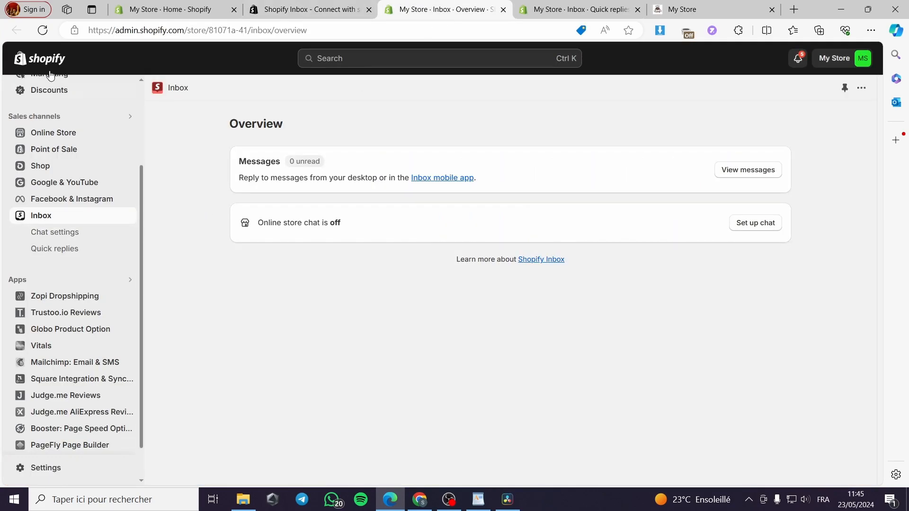
pyautogui.click(43, 30)
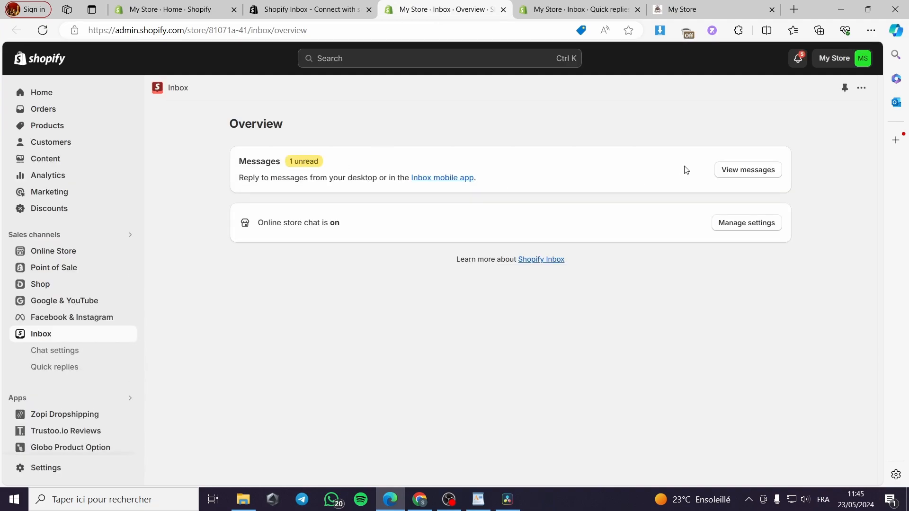
pyautogui.click(739, 172)
# Close the quick replies and storefront pages, view the "hello i need some help" conversation, and close it
pyautogui.click(660, 10)
pyautogui.click(663, 10)
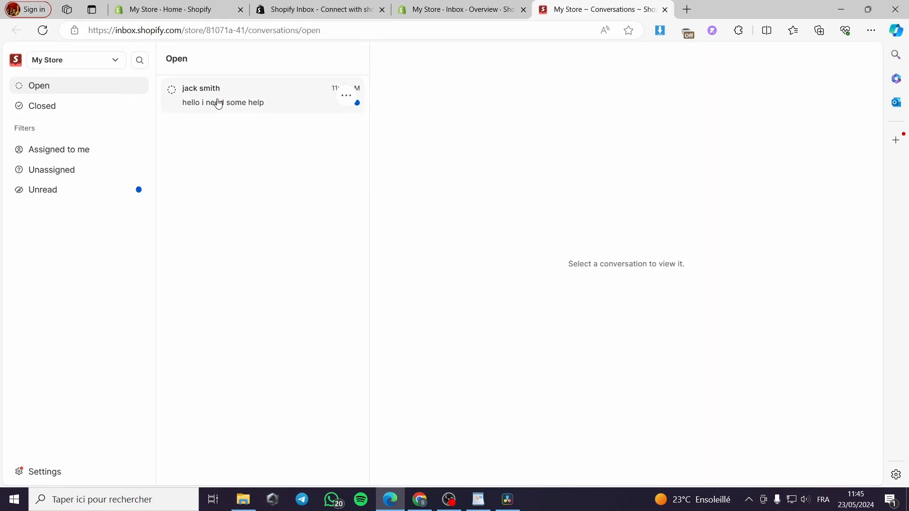
pyautogui.click(238, 104)
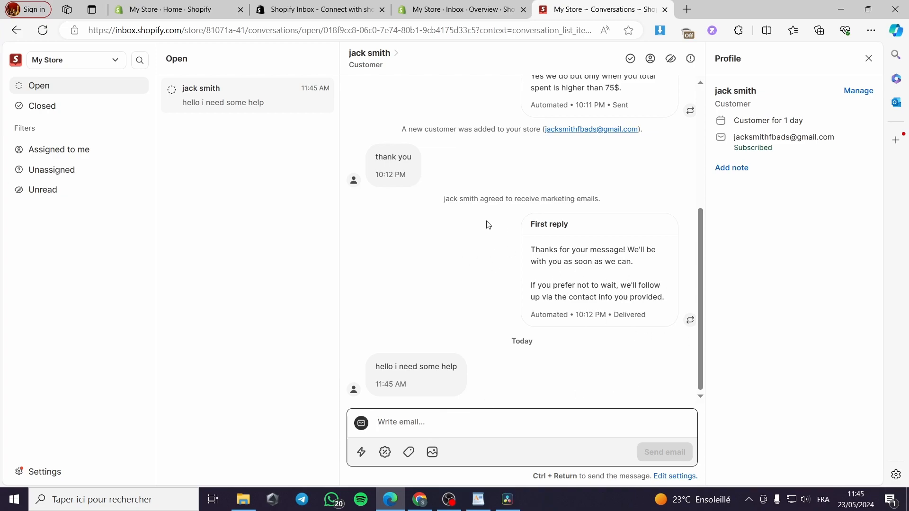
pyautogui.click(664, 9)
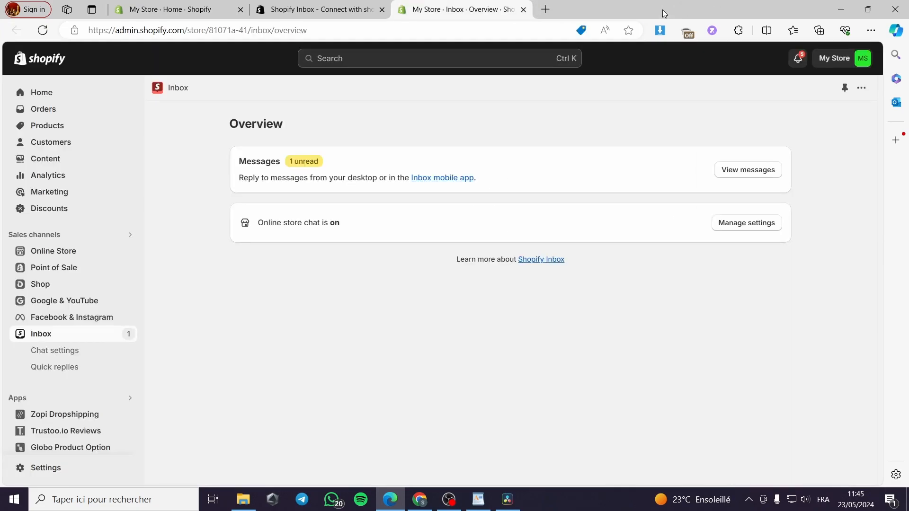